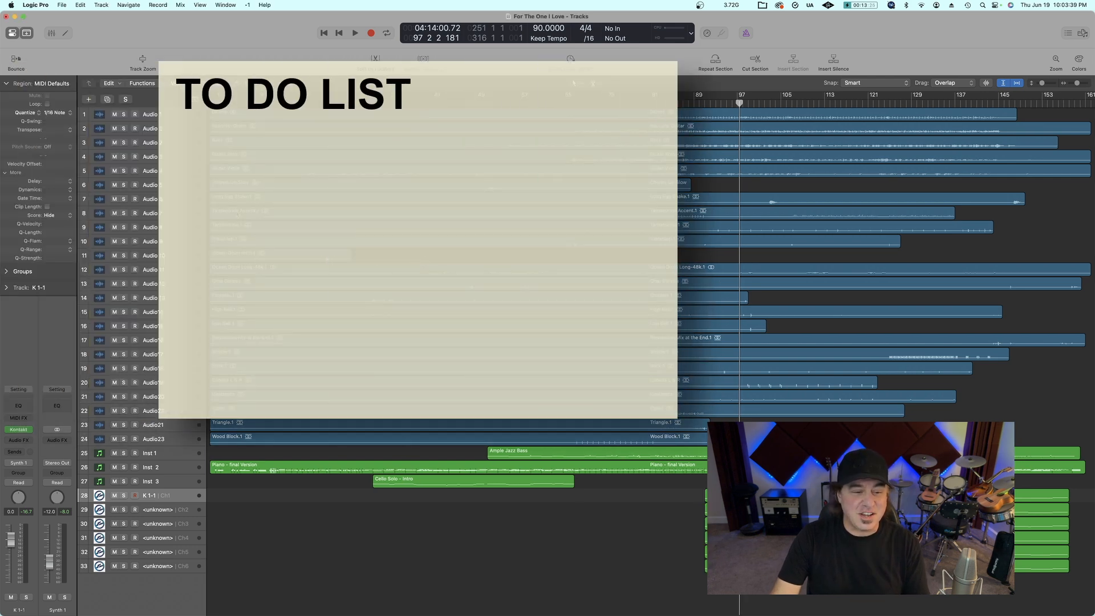
Step: Select the percussion regions on tracks 6–10 and 13–24 together, then clear the selection
click(257, 189)
shift+click(257, 198)
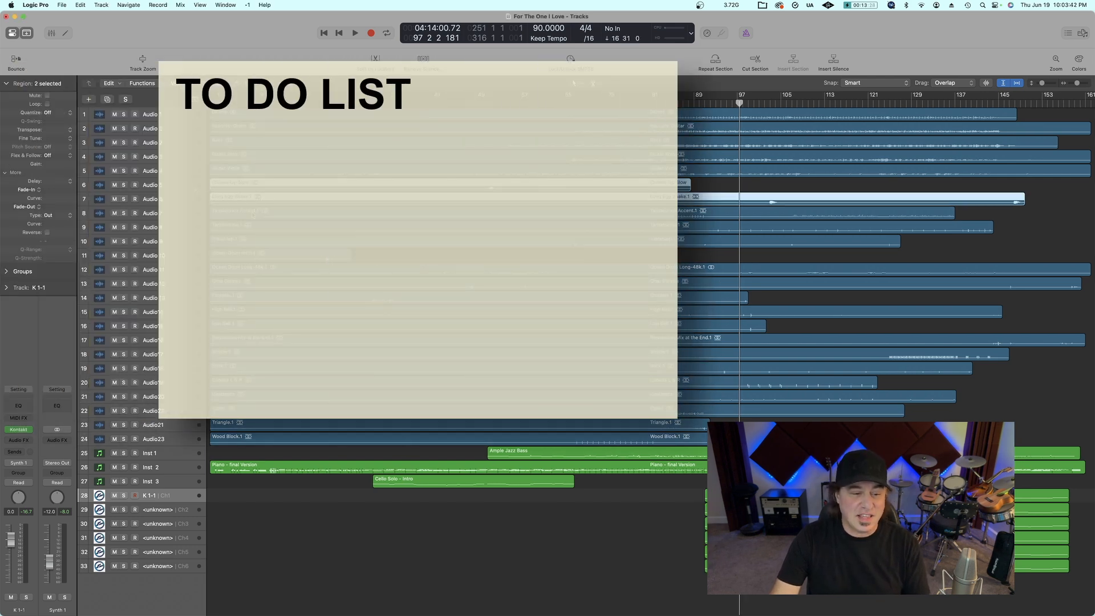
shift+click(258, 212)
shift+click(260, 226)
shift+click(261, 240)
shift+click(262, 282)
shift+click(263, 296)
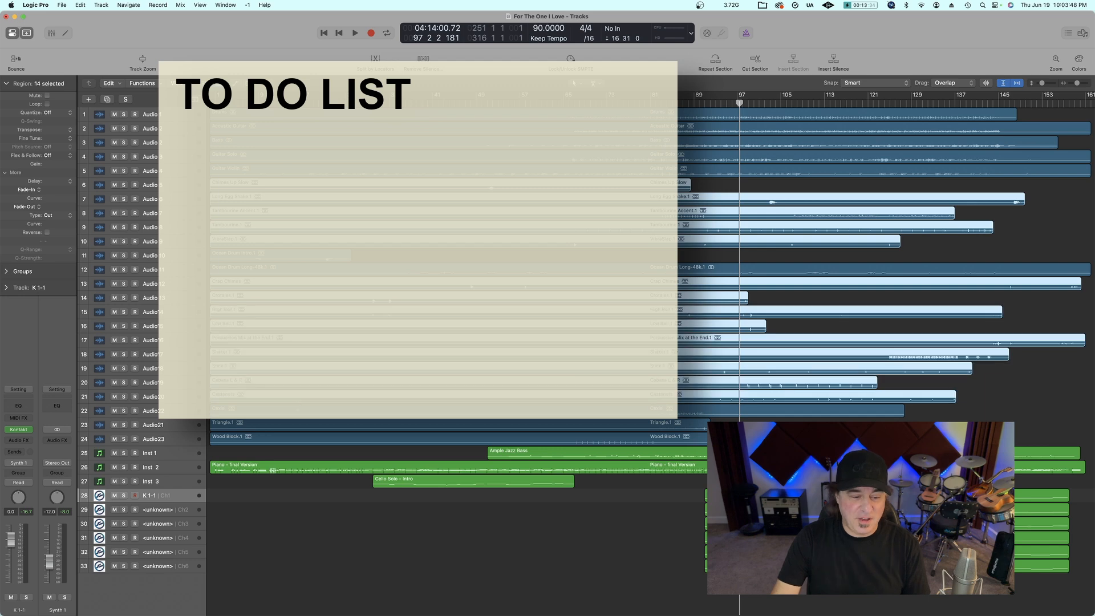
shift+click(305, 414)
shift+click(310, 429)
shift+click(313, 444)
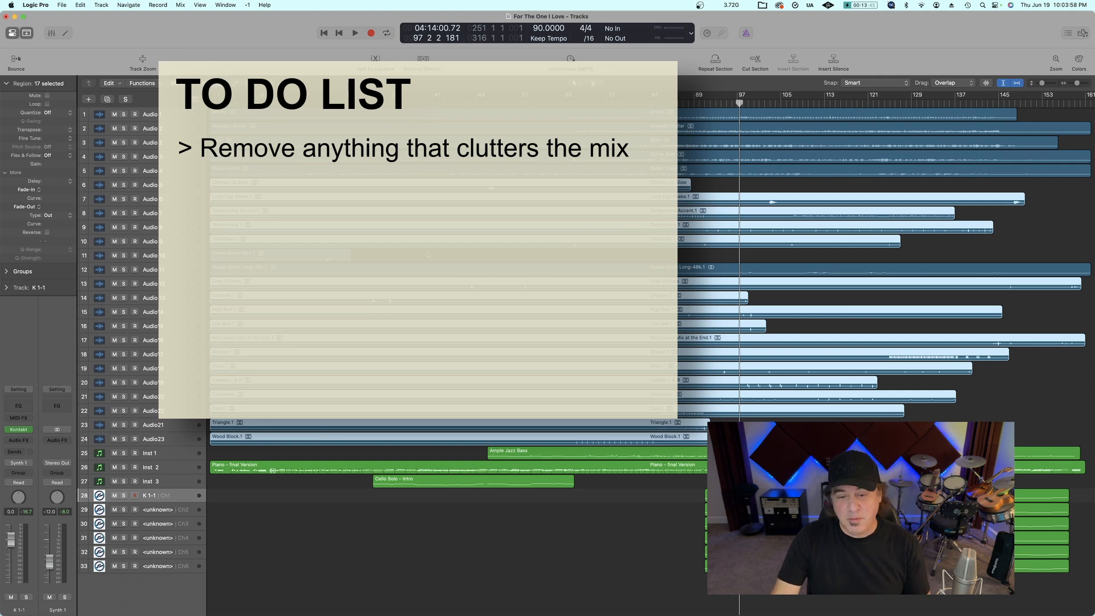
click(489, 255)
click(416, 131)
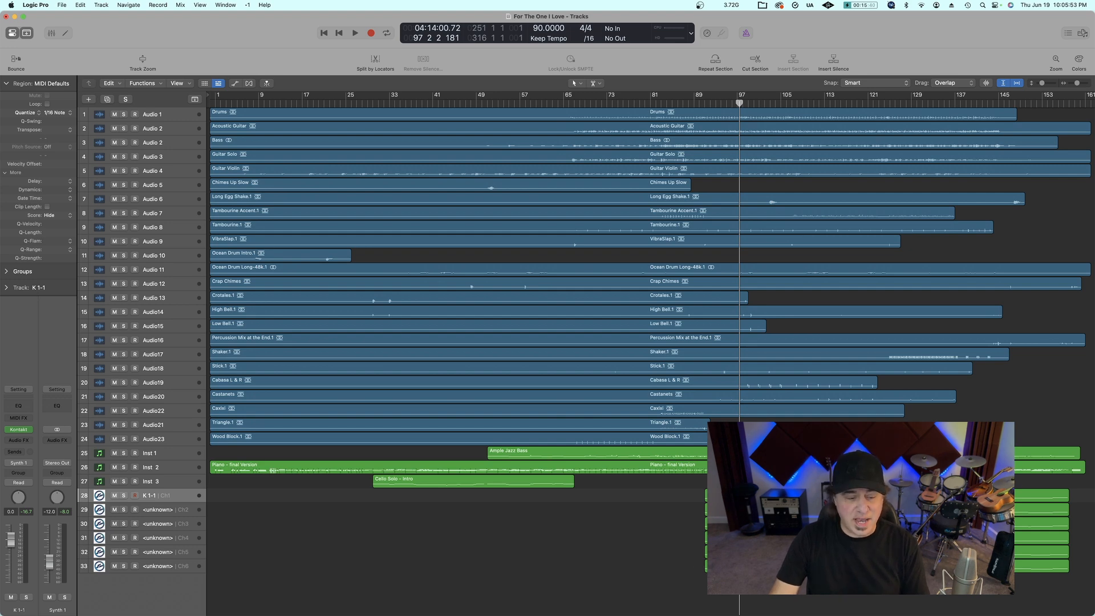
Step: Mute the percussion regions on tracks 13 through 24, from Crap Chimes to Wood Block
scroll(592, 497, left, 1)
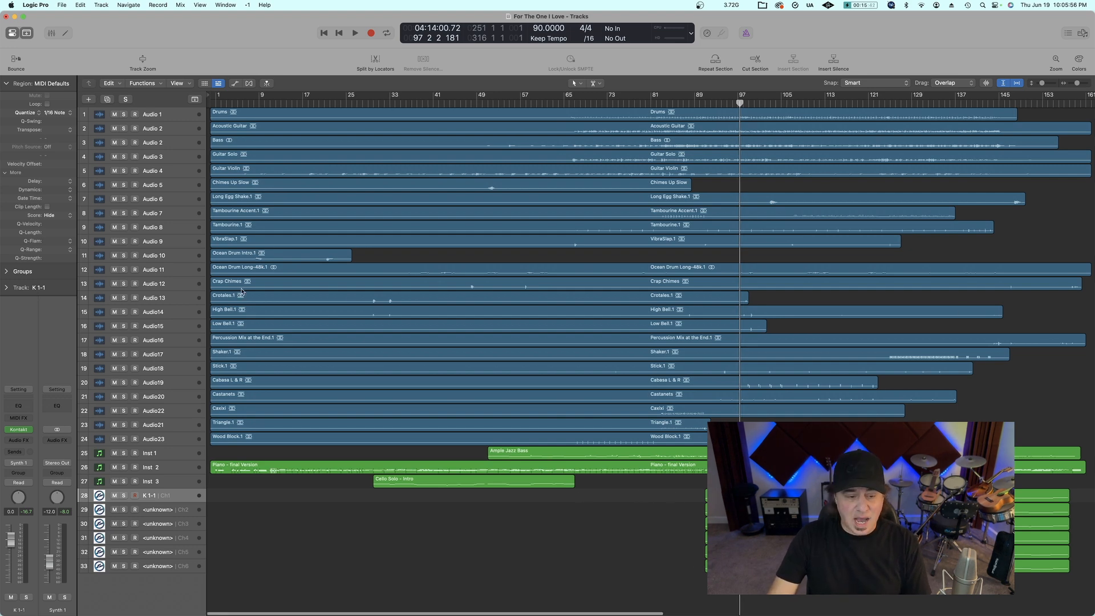
scroll(1023, 331, right, 1)
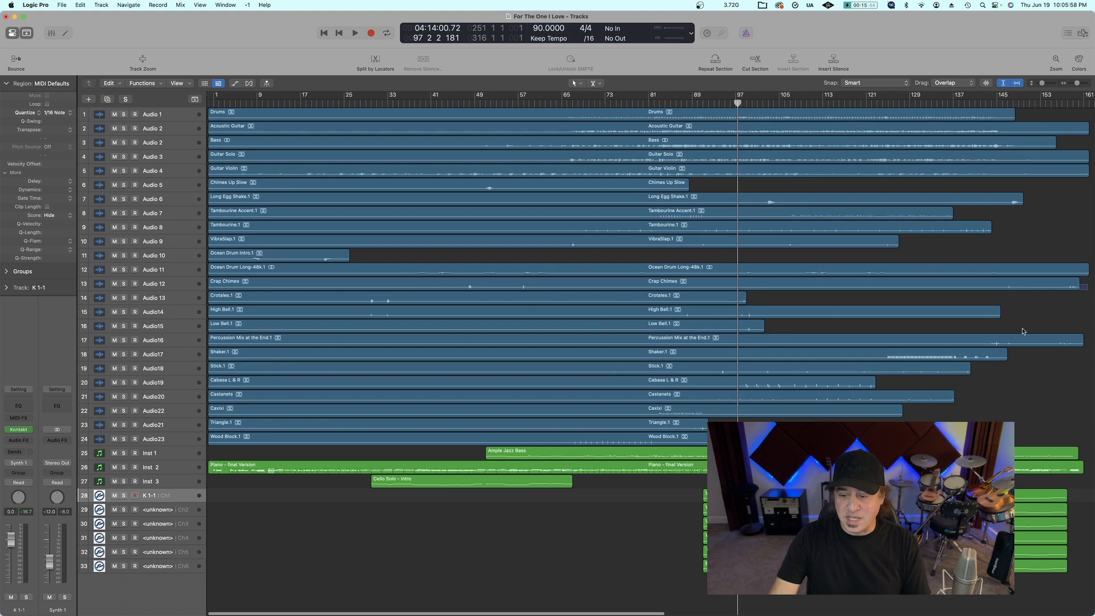
drag(1023, 279, 587, 441)
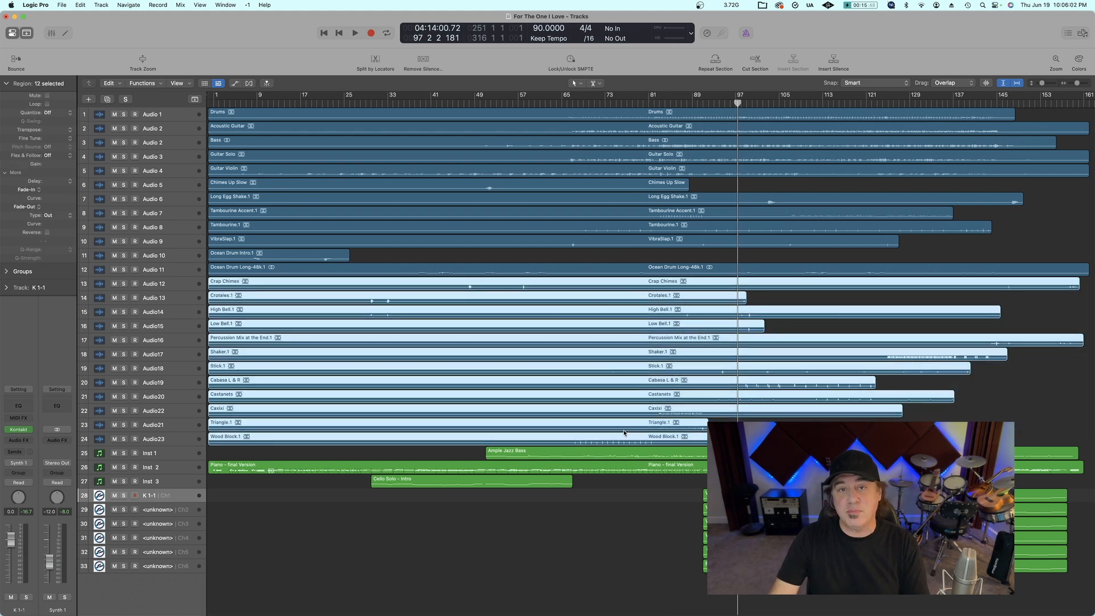
key(ctrl+m)
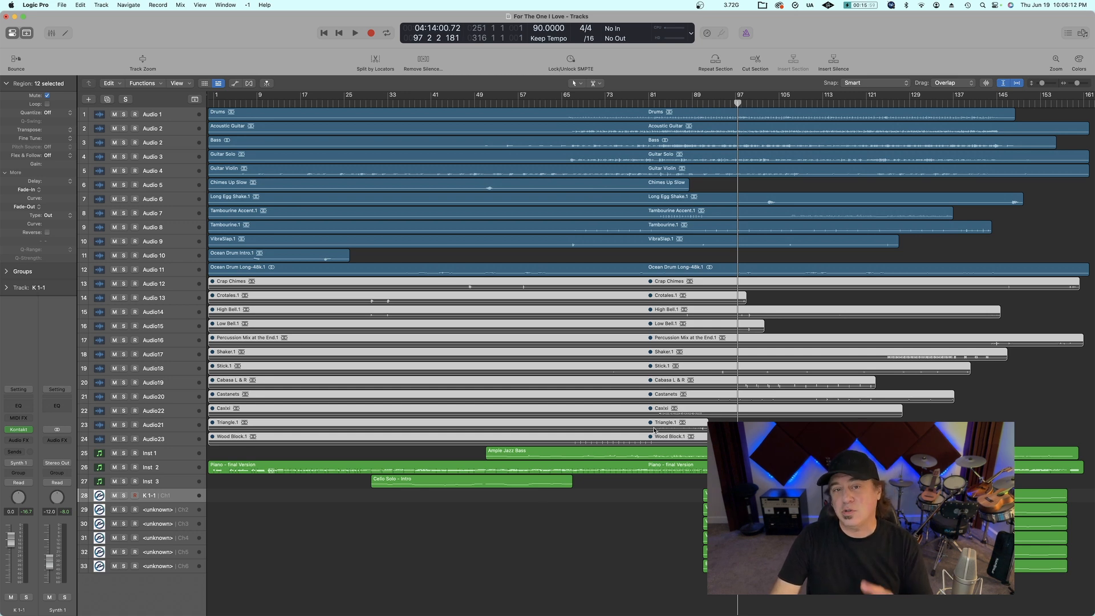
drag(945, 185, 679, 242)
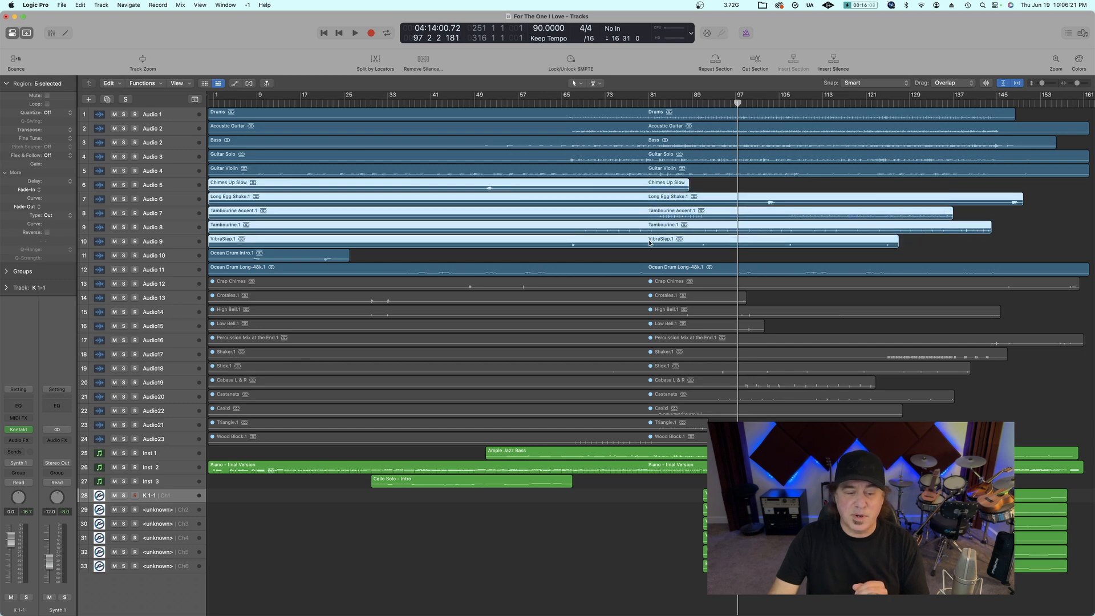
click(1016, 382)
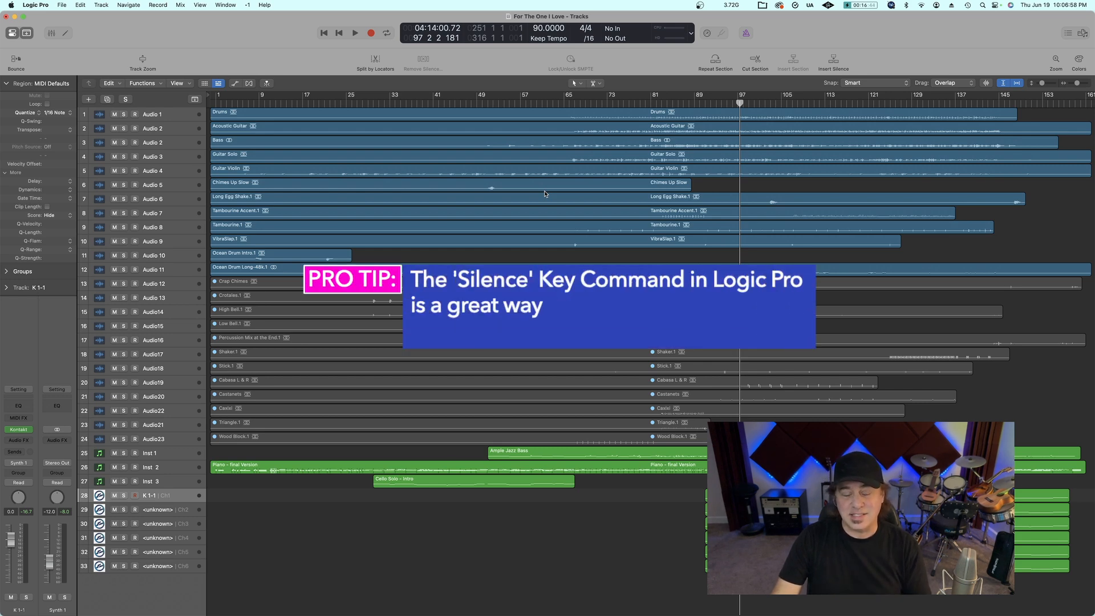
Step: Remove the silence from the Drums region with the current settings and rename its track Drums
click(510, 116)
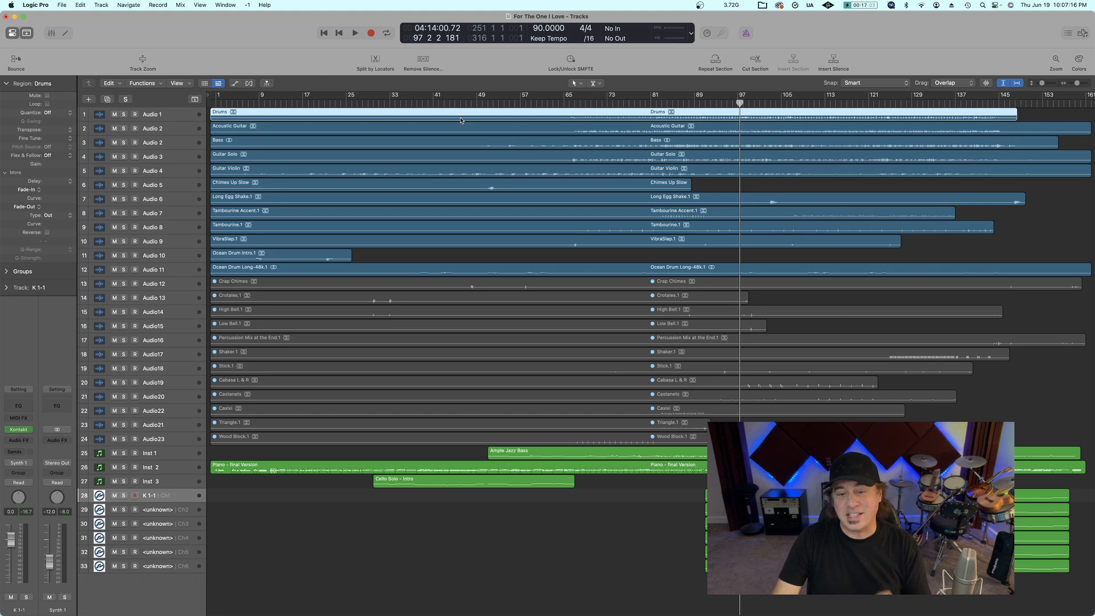
key(ctrl+x)
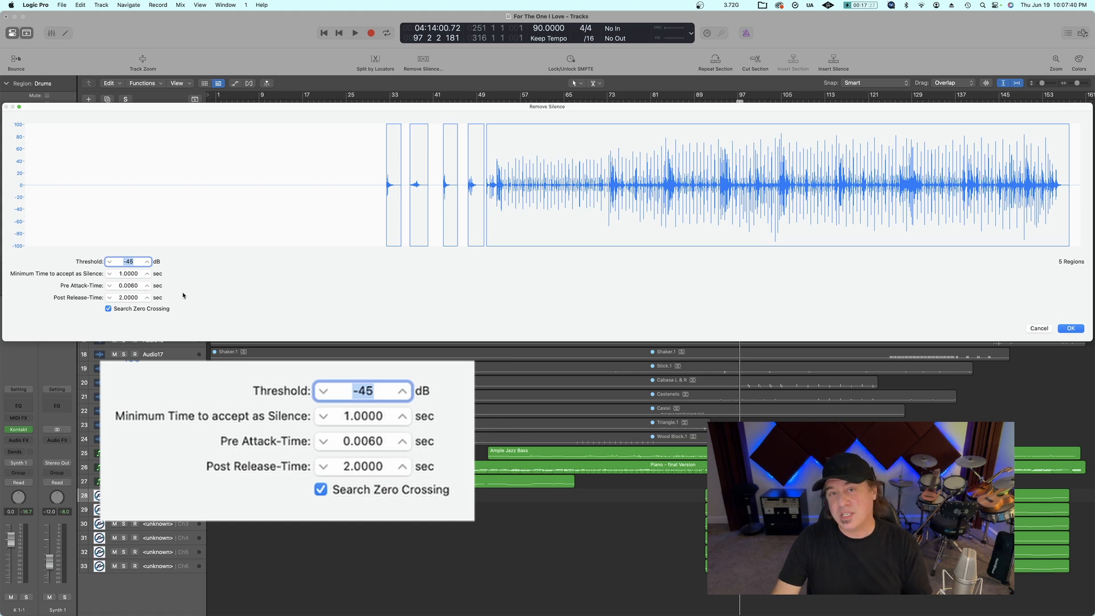
key(Return)
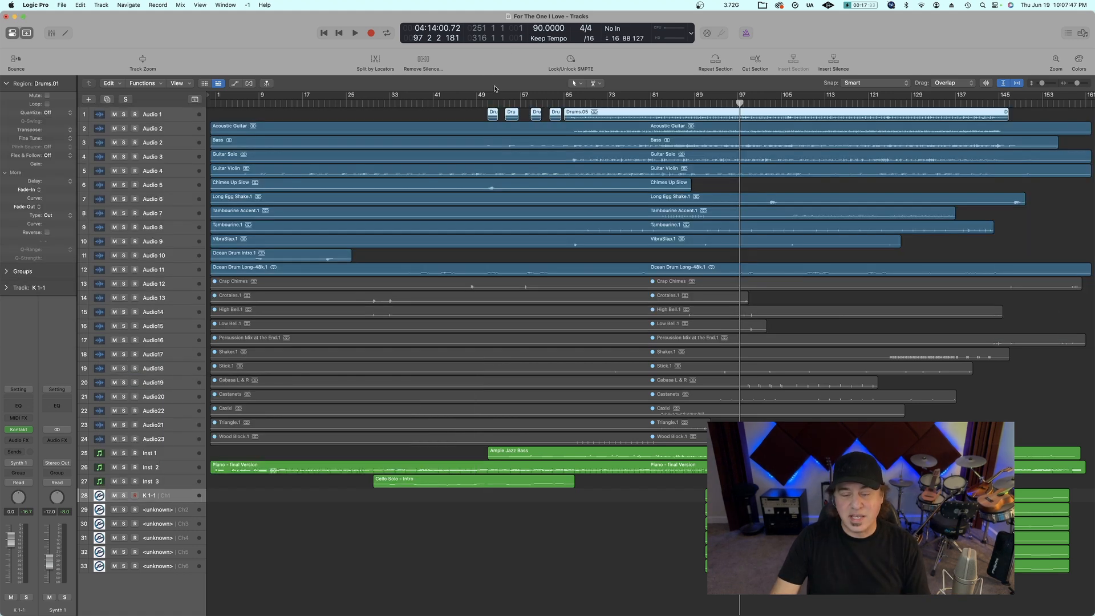
double_click(146, 120)
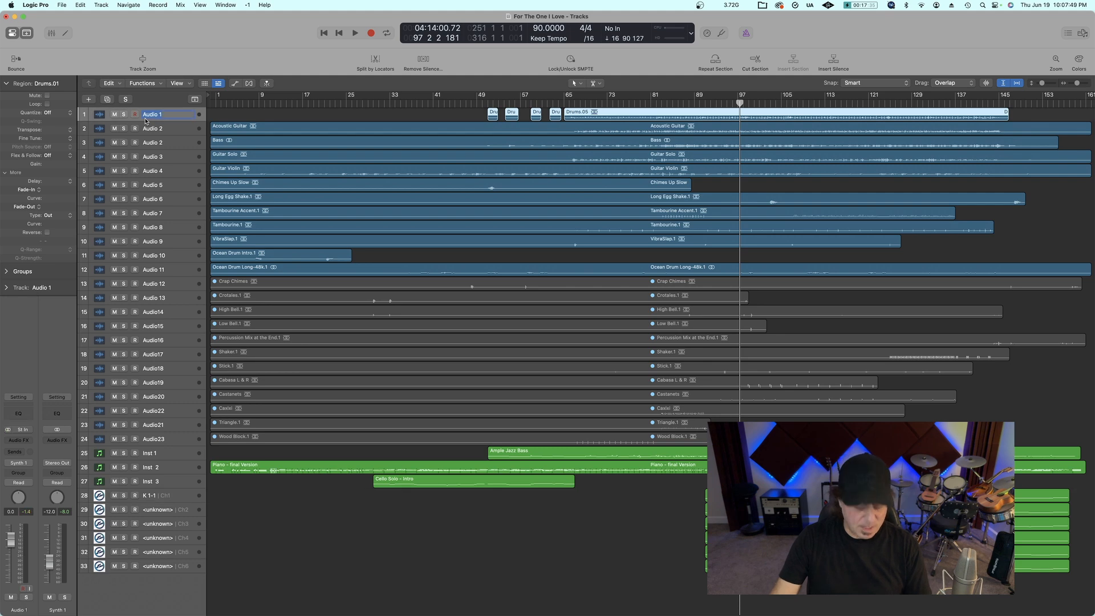
text(Drums)
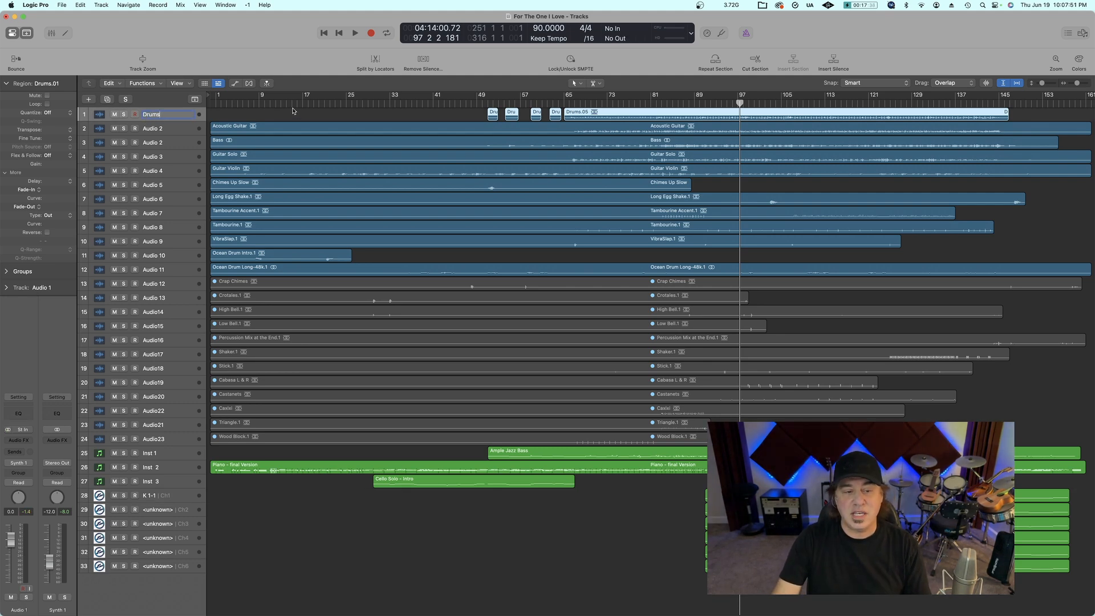
click(296, 114)
Step: Remove the silence from the Acoustic Guitar region with the current settings and rename its track Ac Gtr
click(366, 130)
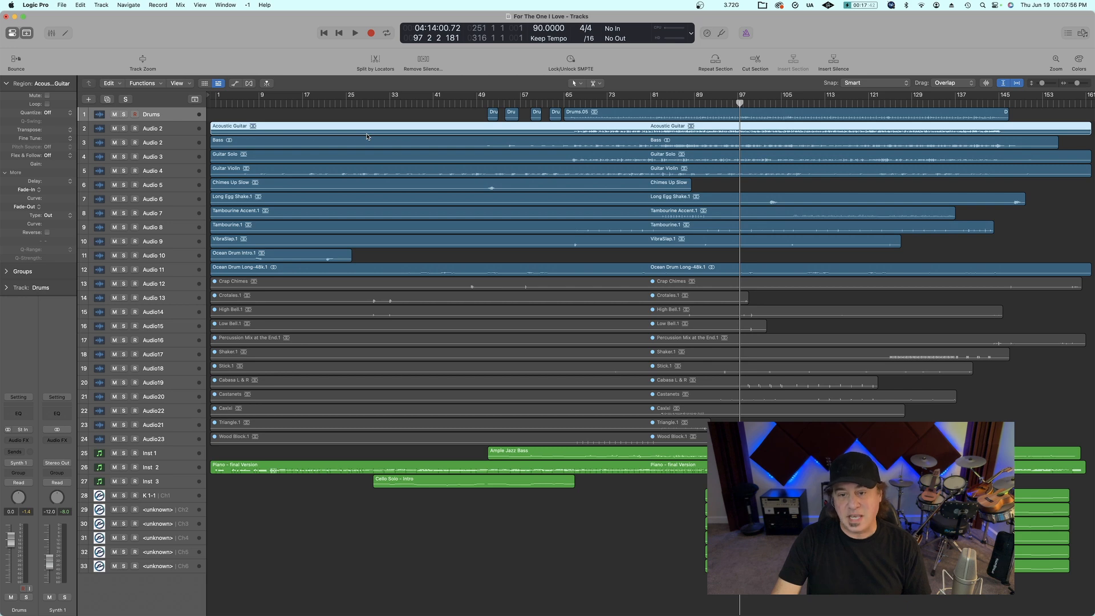
click(424, 62)
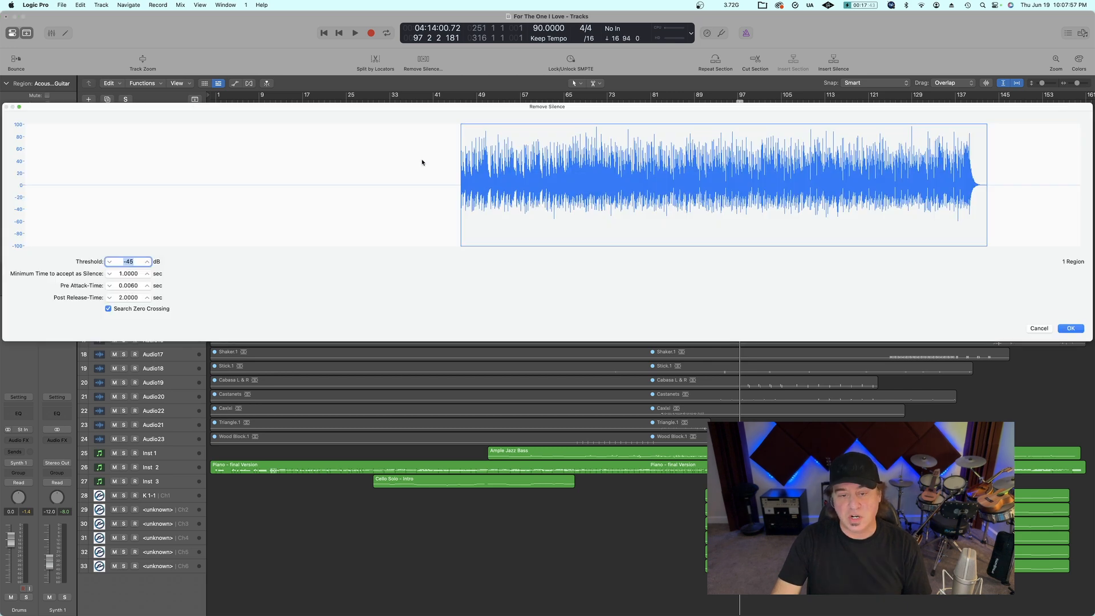
click(1071, 329)
double_click(168, 128)
text(A)
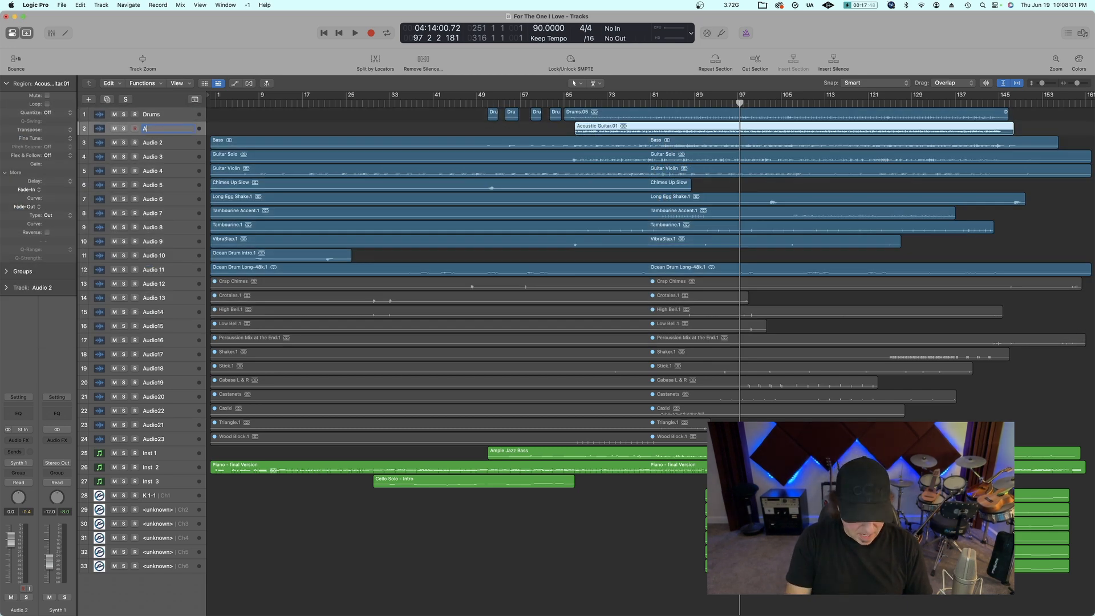
text(c Gt)
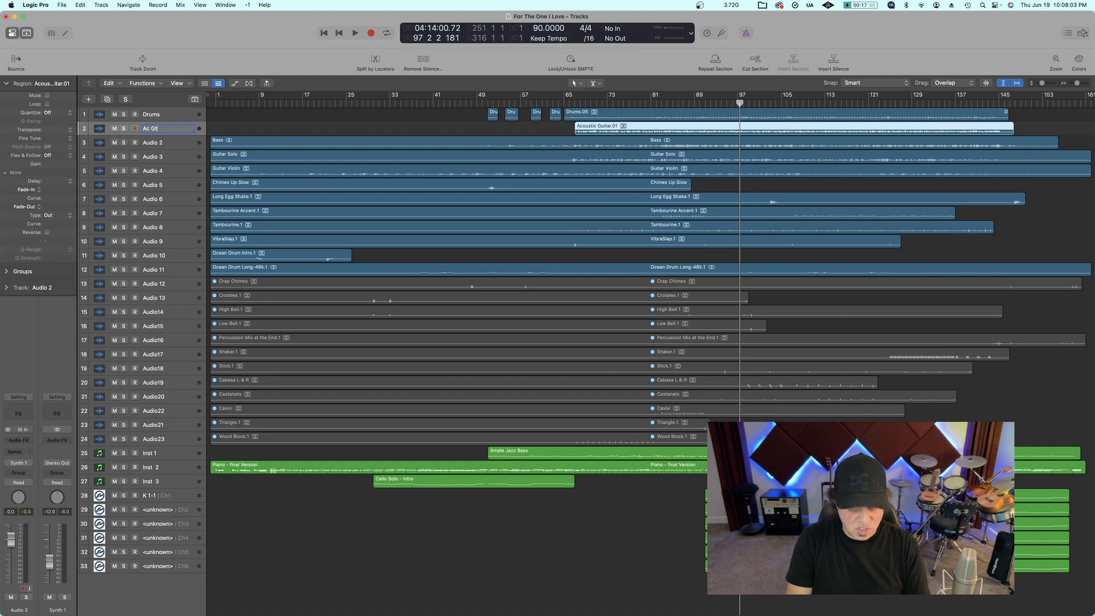
text(r)
Step: Remove silence from the Bass region, and from the Guitar Solo region with a minimum silence time of 2.8 seconds
click(326, 146)
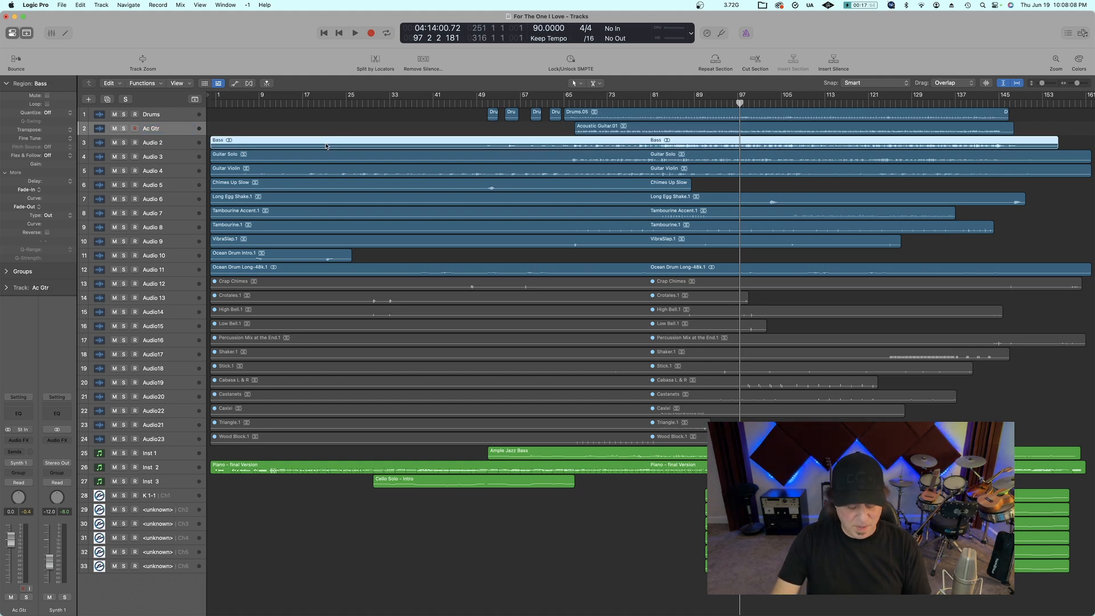
key(ctrl+x)
click(328, 158)
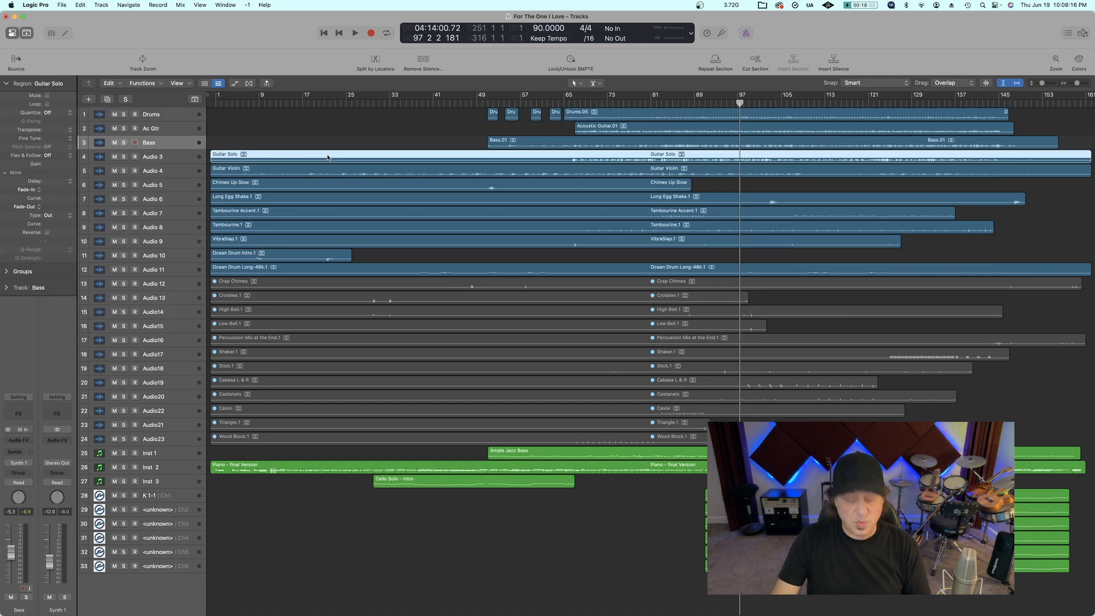
key(ctrl+x)
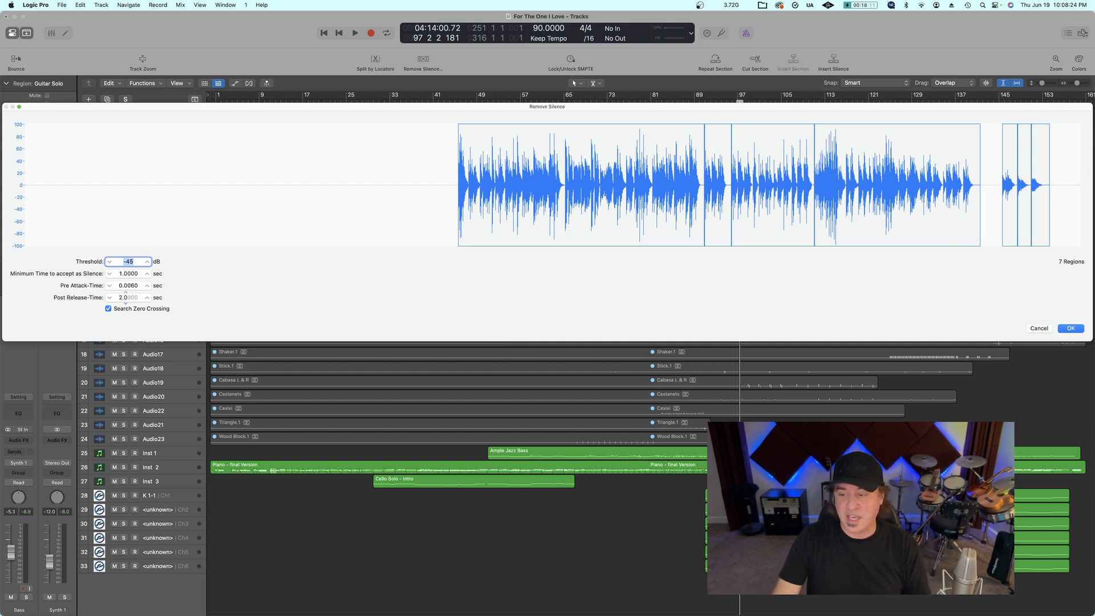
drag(125, 276, 126, 273)
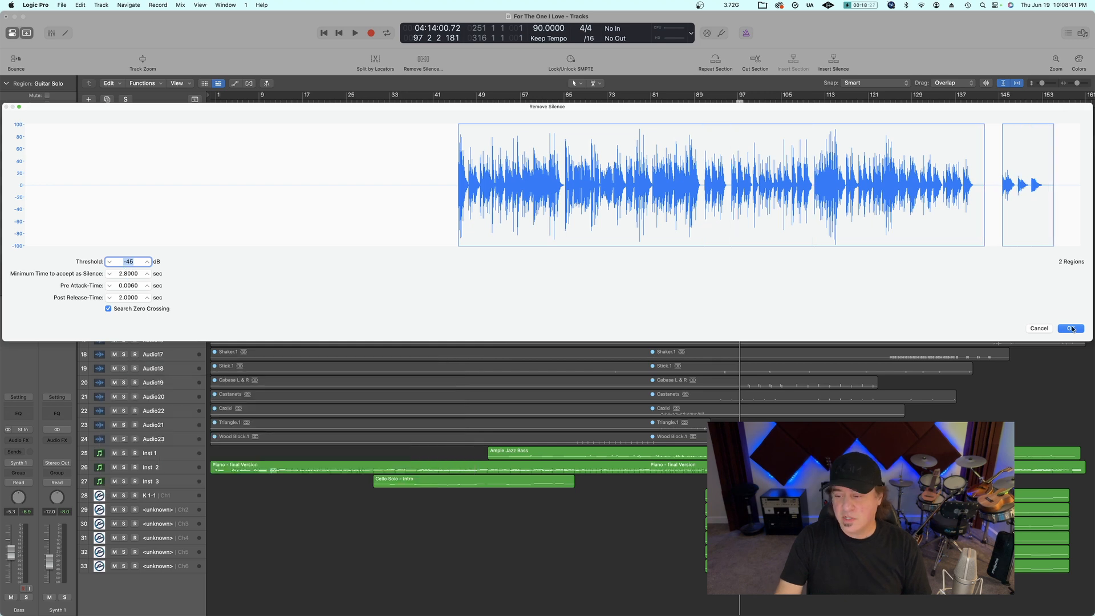
click(1071, 328)
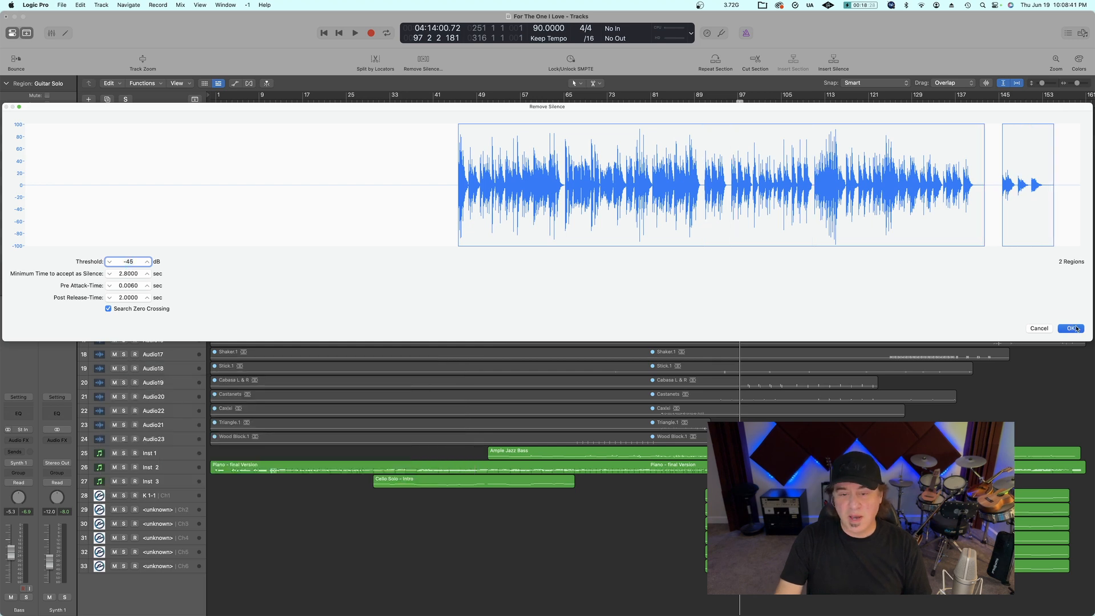
Step: Remove the silence from the Chimes Up Slow region on track 6
click(342, 184)
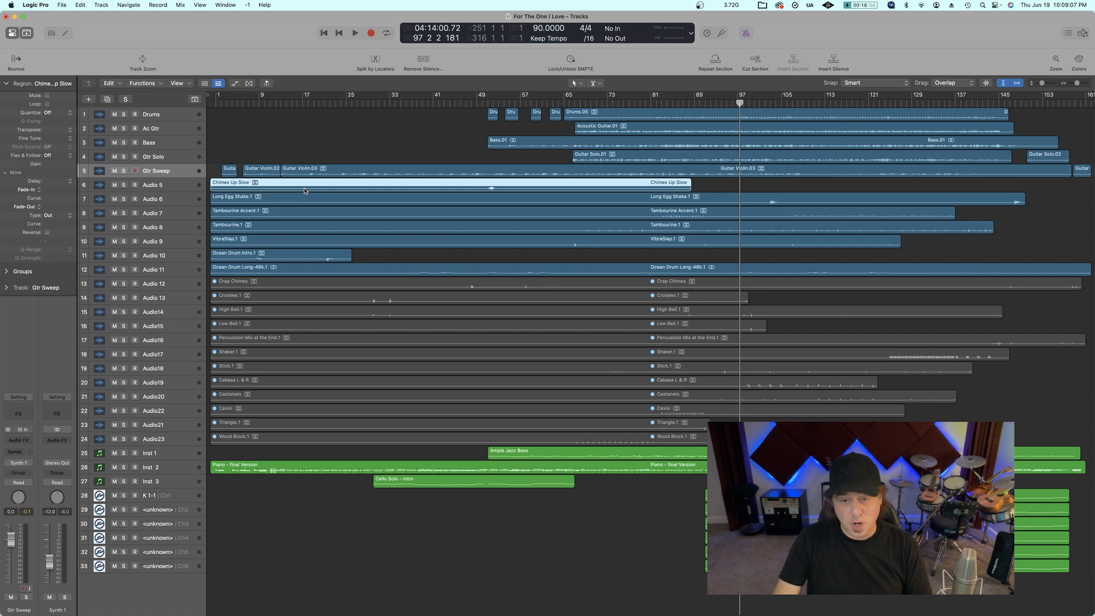
key(ctrl+x)
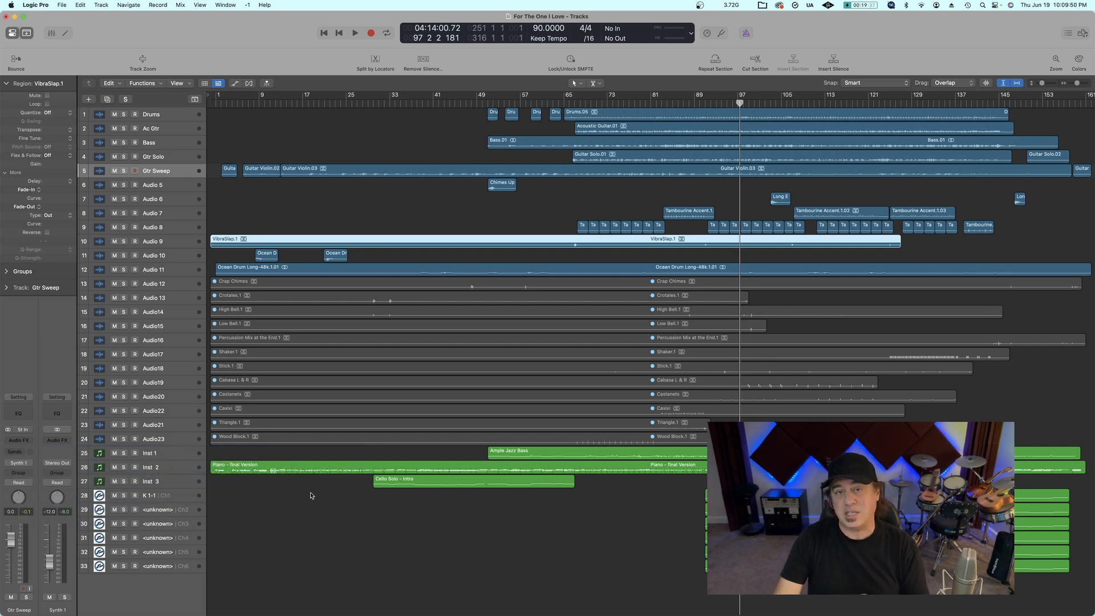
Step: Inspect the Kontakt instruments loaded on the Inst 1, Inst 2, Inst 3 and K 1-1 tracks
click(179, 451)
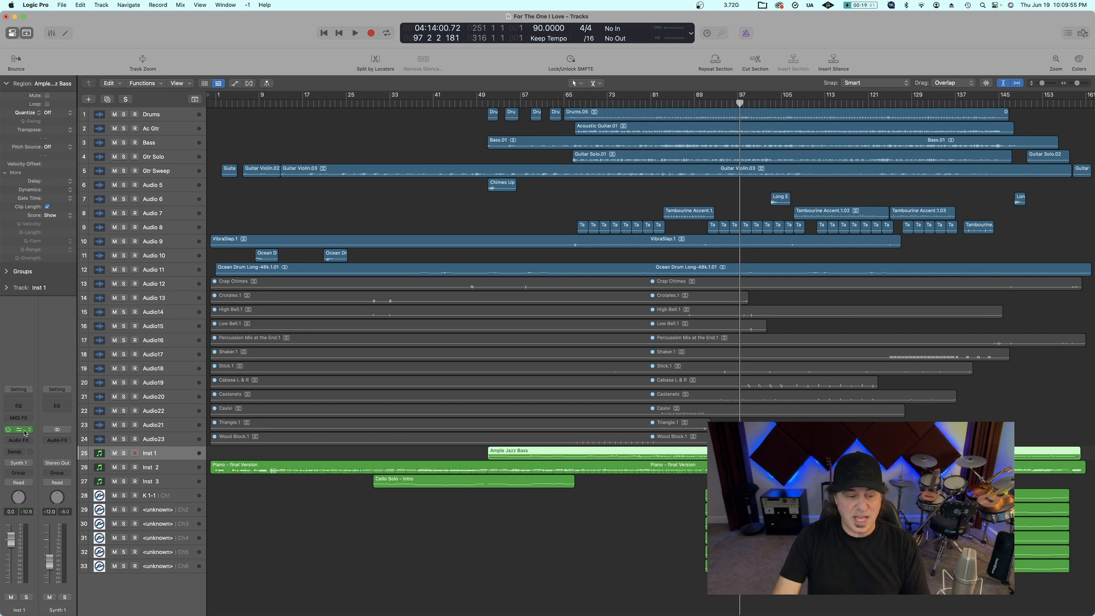
click(23, 432)
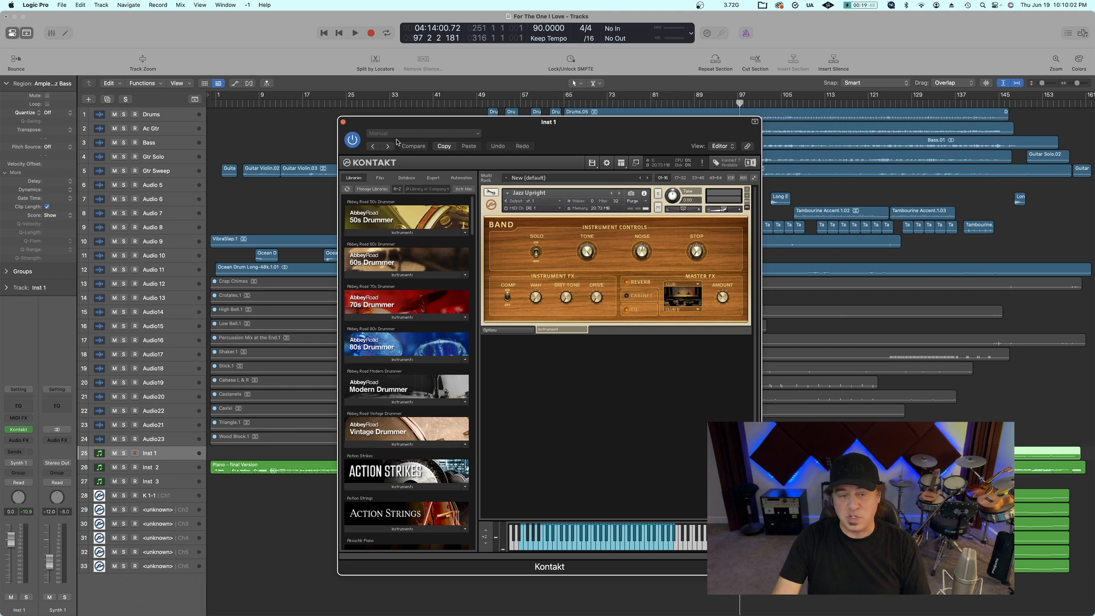
click(344, 122)
click(167, 465)
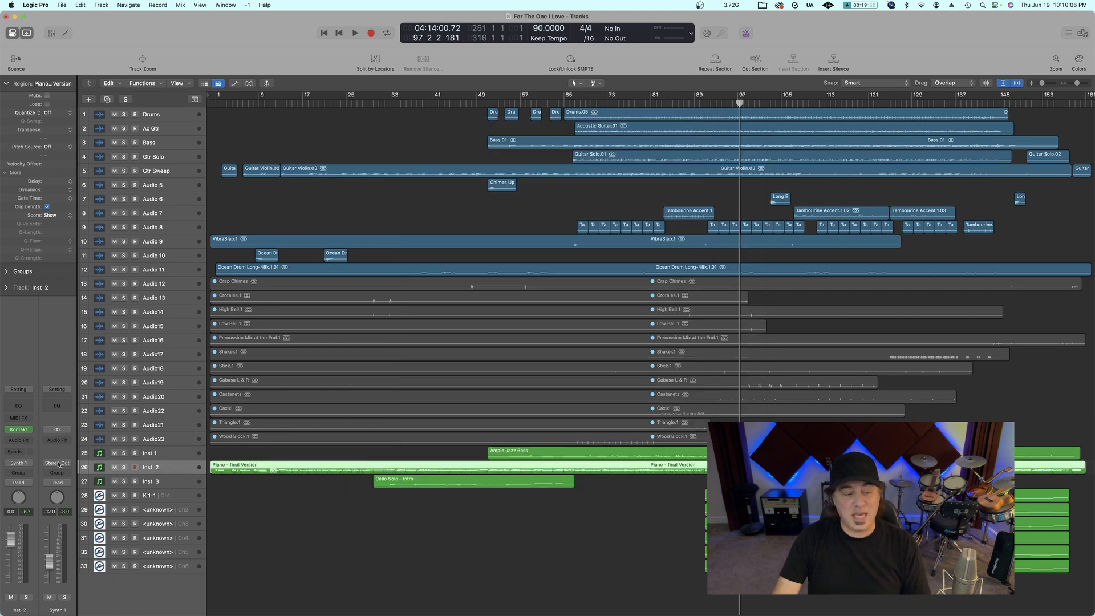
click(19, 431)
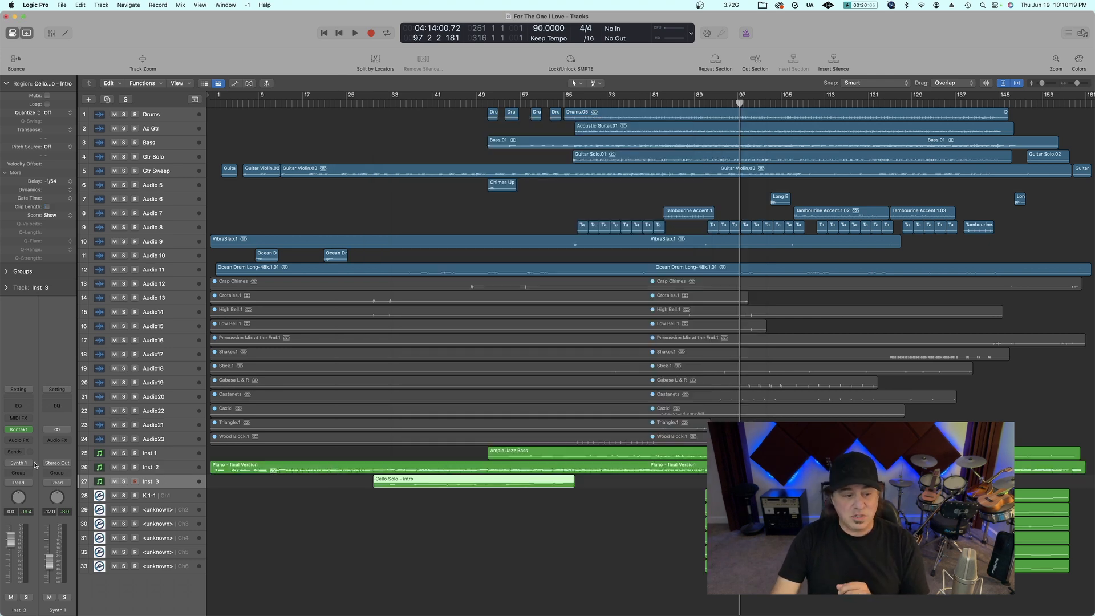
click(18, 432)
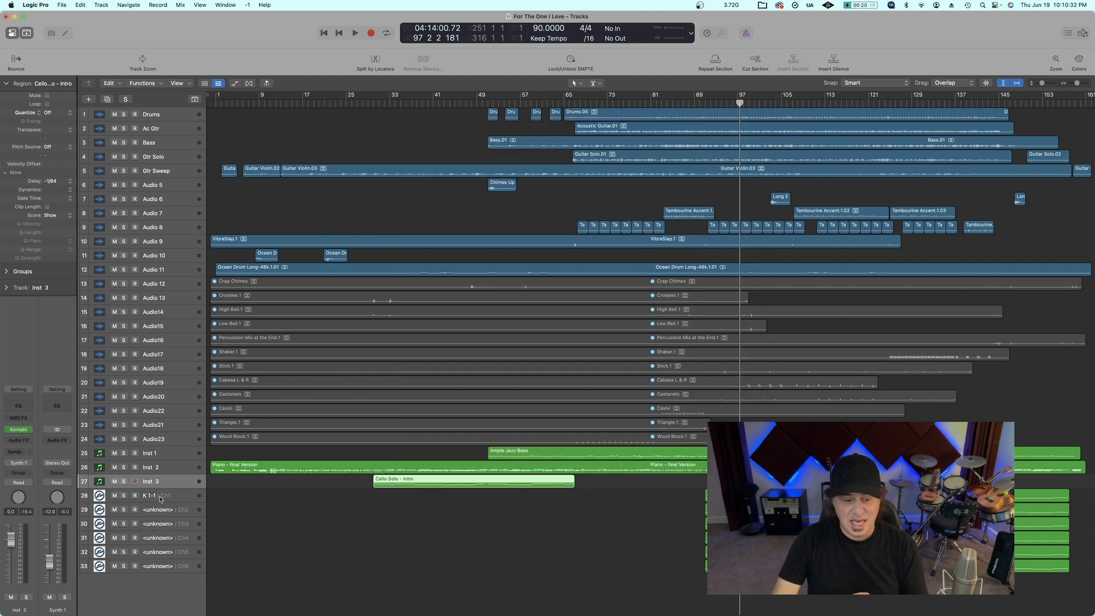
click(160, 499)
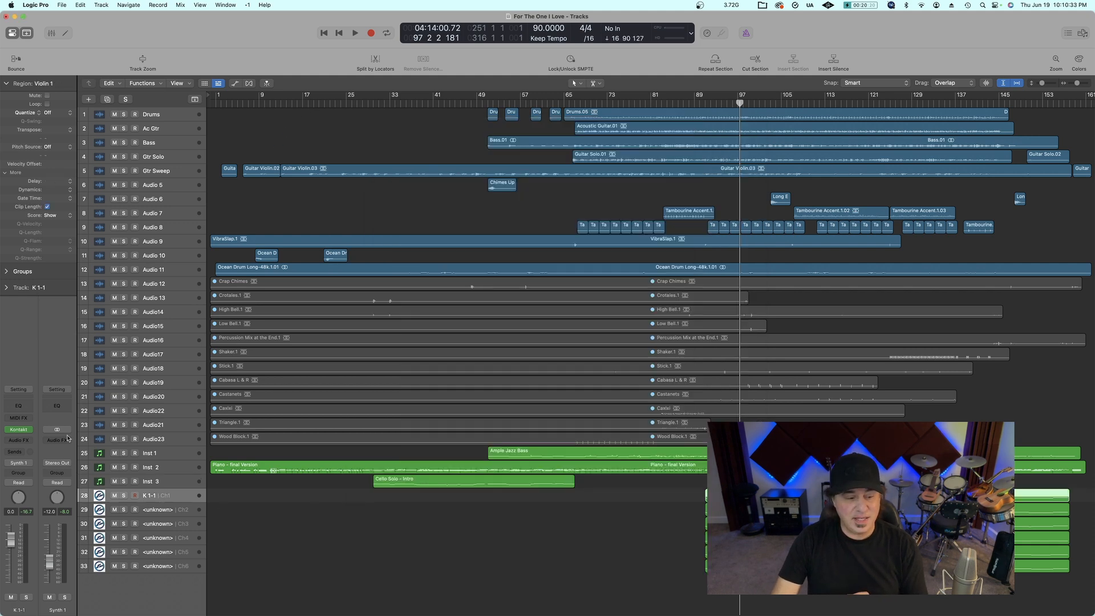
click(20, 431)
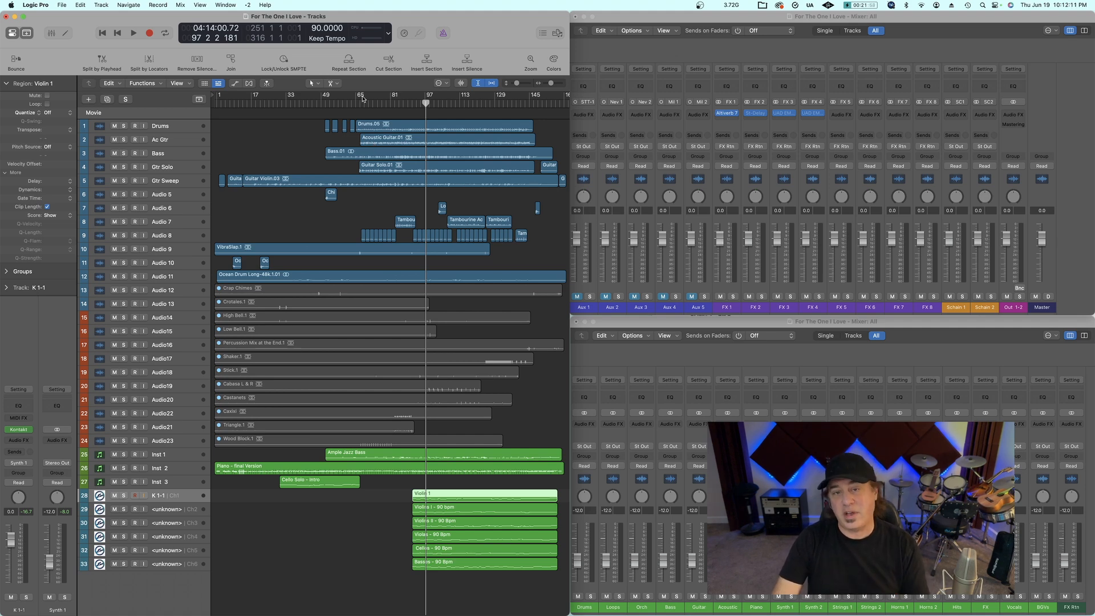
Step: Play back the arrangement and jump the playback position ahead to bar 80
click(324, 105)
key(space)
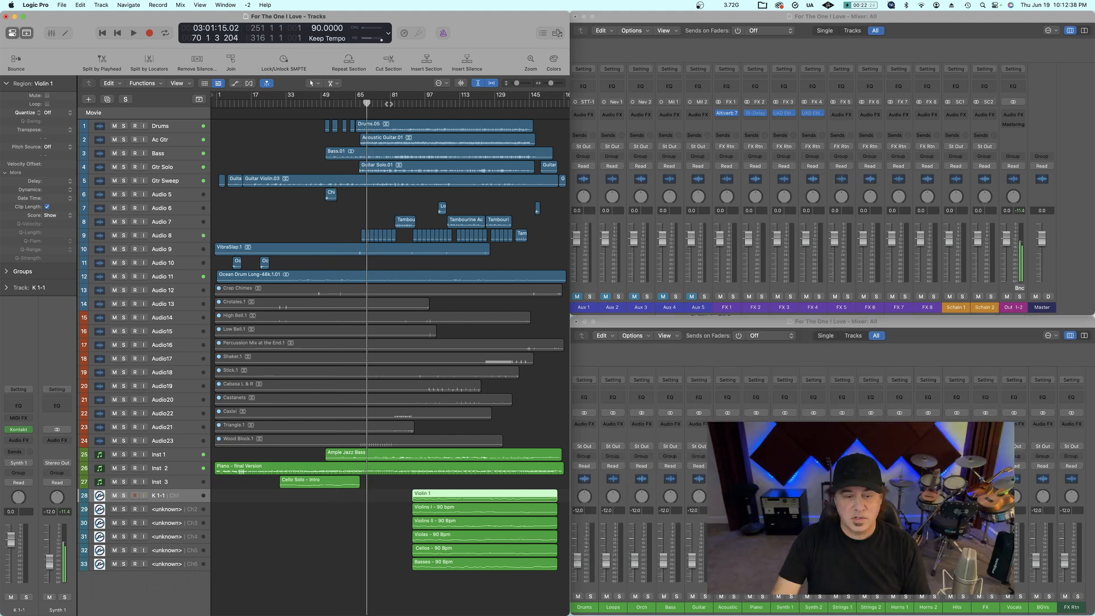
click(389, 103)
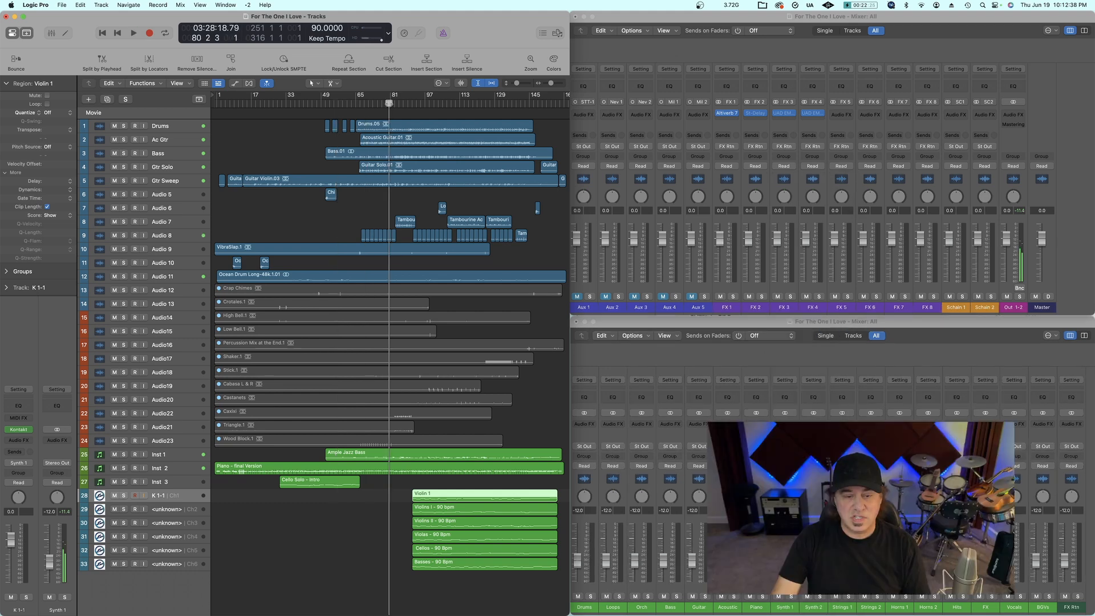
Step: Move the playback position to bar 69 and play back the arrangement from there
click(366, 103)
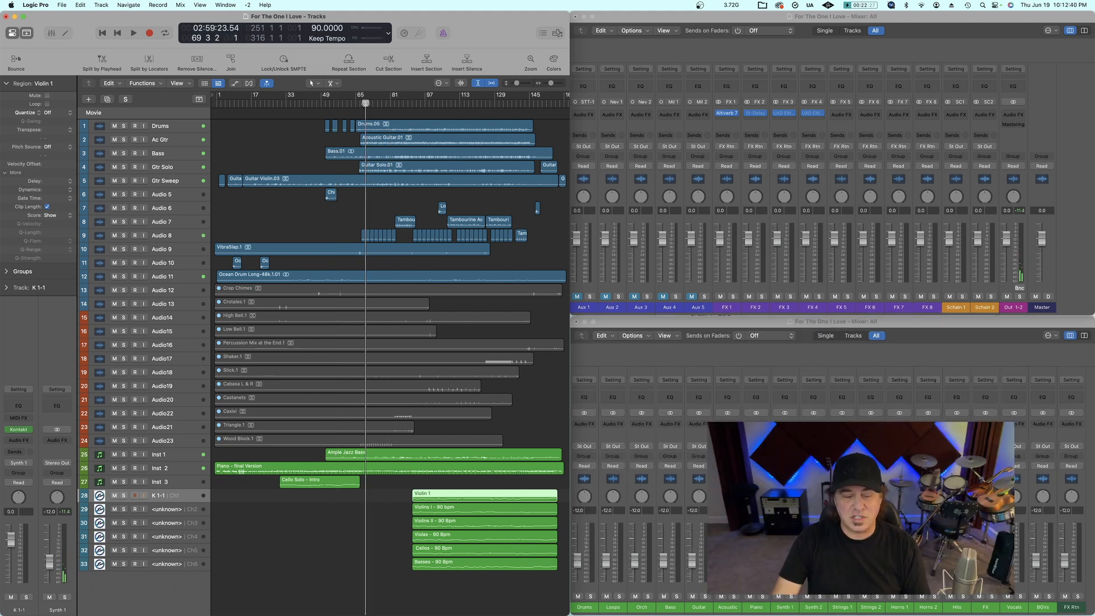
key(space)
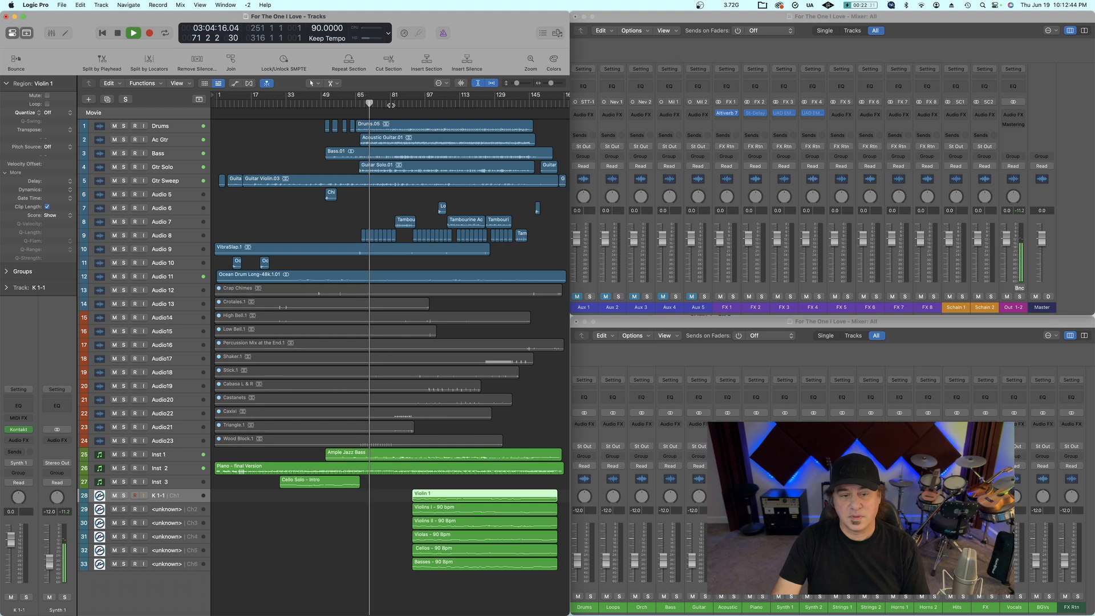
key(space)
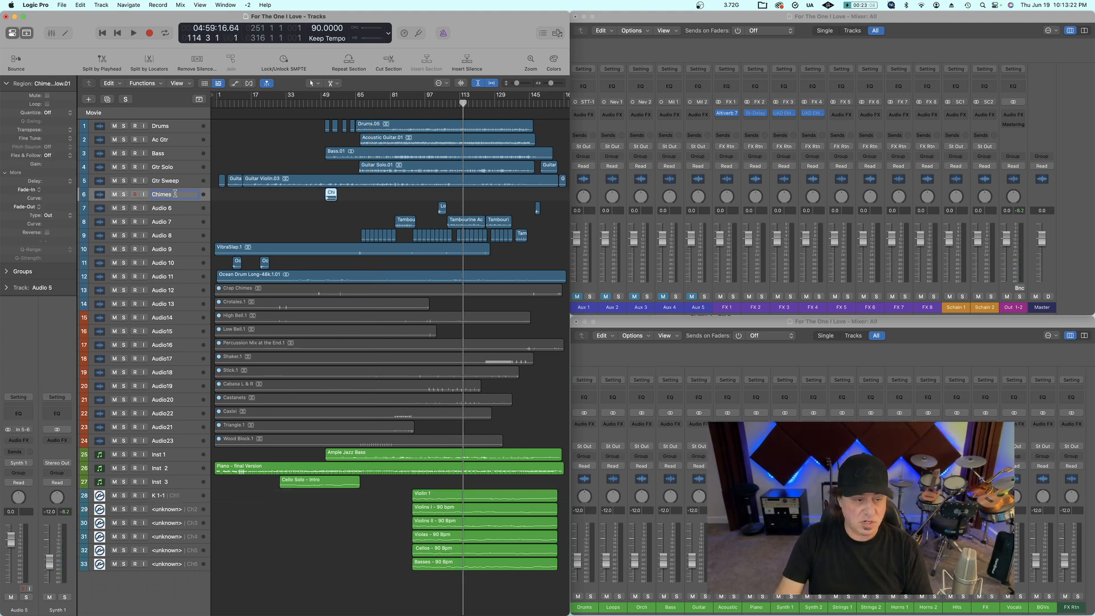
Step: Rename tracks 7 to 12 as Egg, Tambo, Tambo 2, Vibraslap, Ocean and Ocean 2
double_click(169, 209)
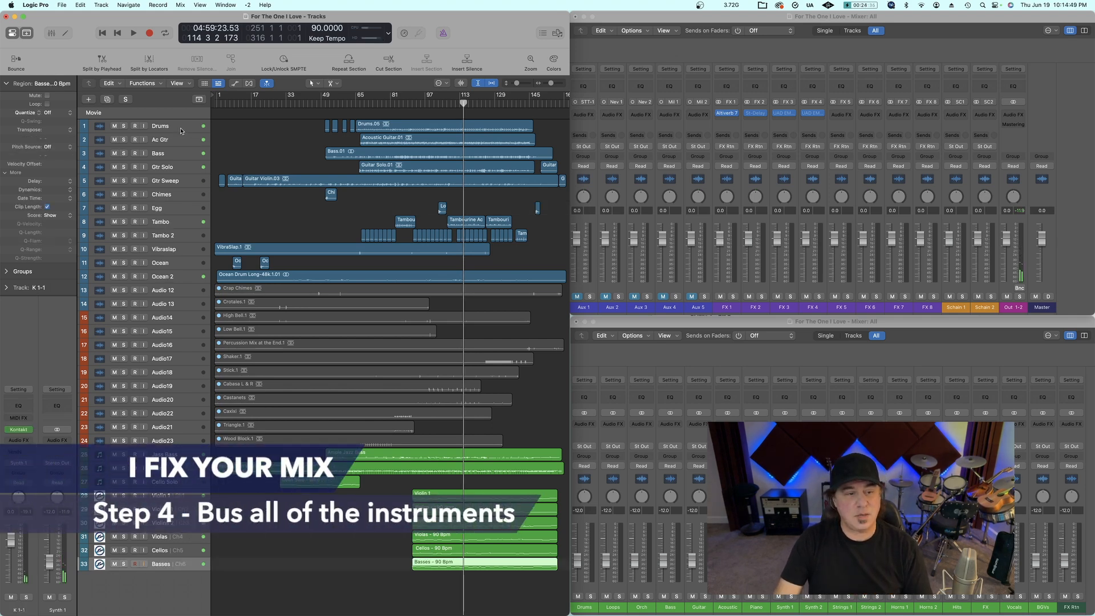
Step: Route the Drums track's output to Bus 1 (Drums) and the Ac Gtr track's output to Bus 6 (Acoustic)
click(180, 131)
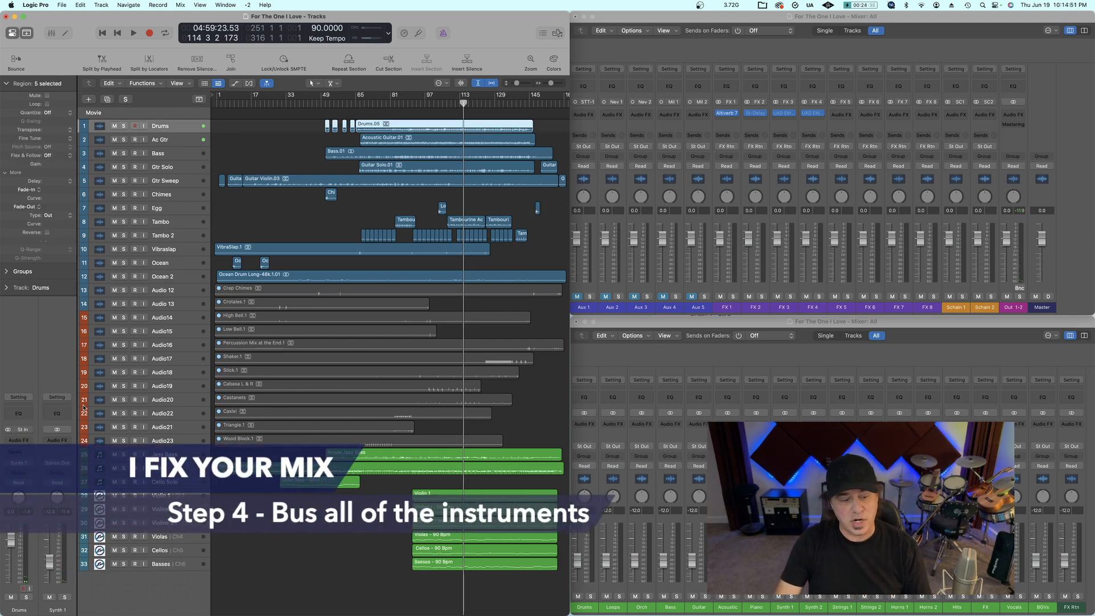
click(26, 463)
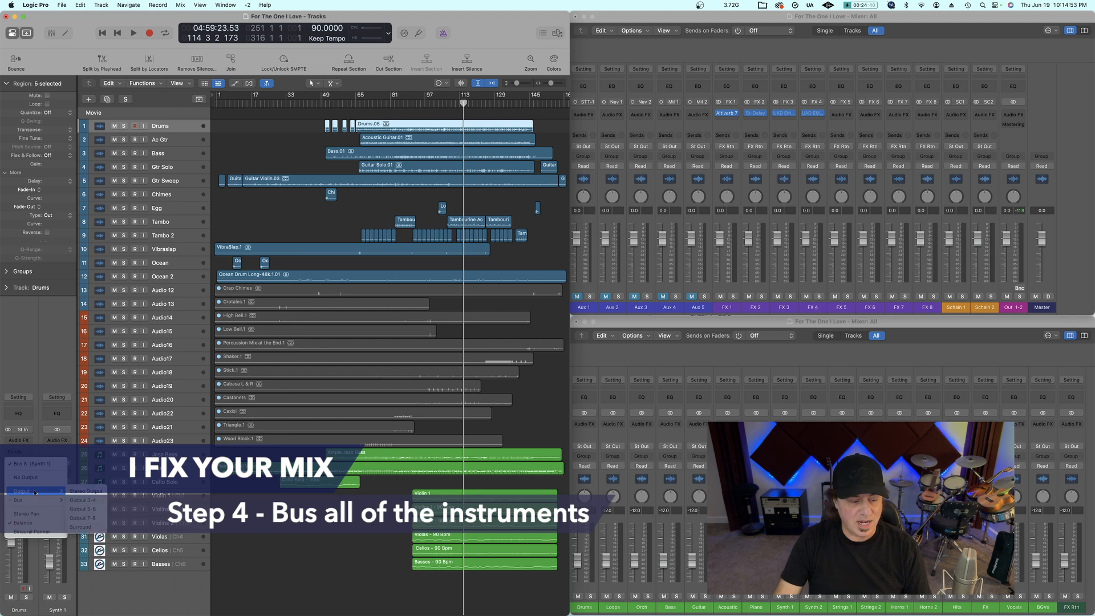
mouse_move(32, 501)
click(98, 264)
click(184, 153)
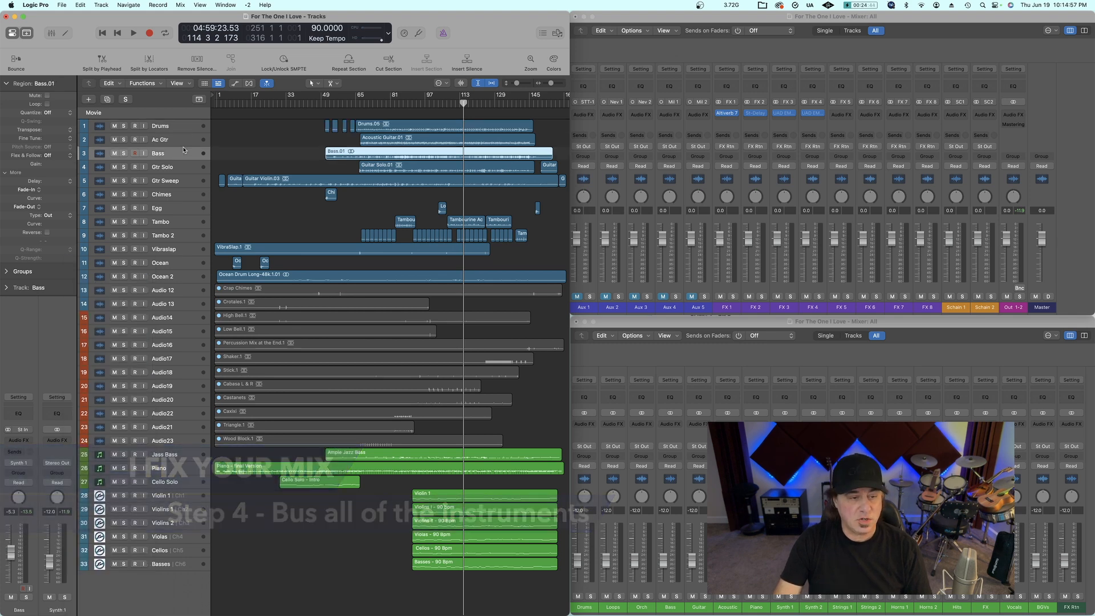
click(183, 142)
click(20, 465)
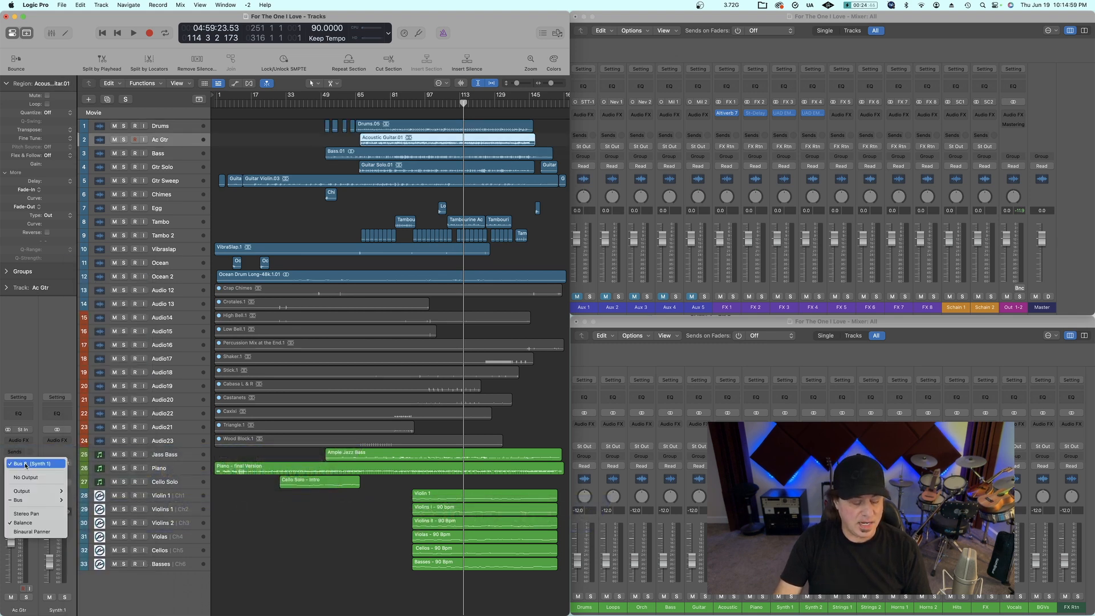
mouse_move(34, 492)
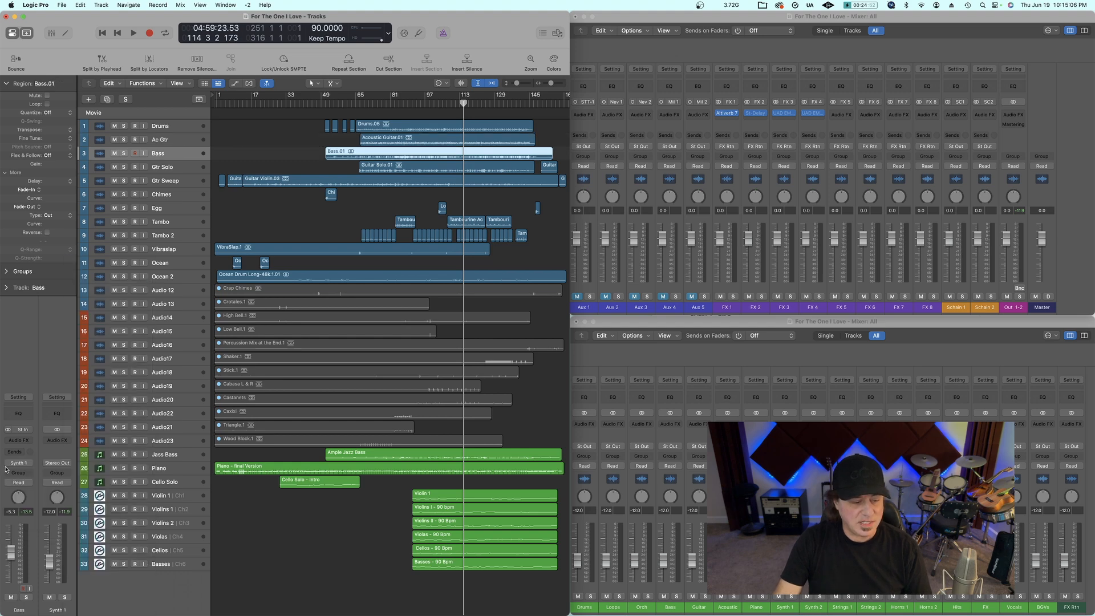
Step: Route the Bass track's output to Bus 4 (Bass) and the Gtr Solo track's output to Bus 5 (Guitar)
click(20, 464)
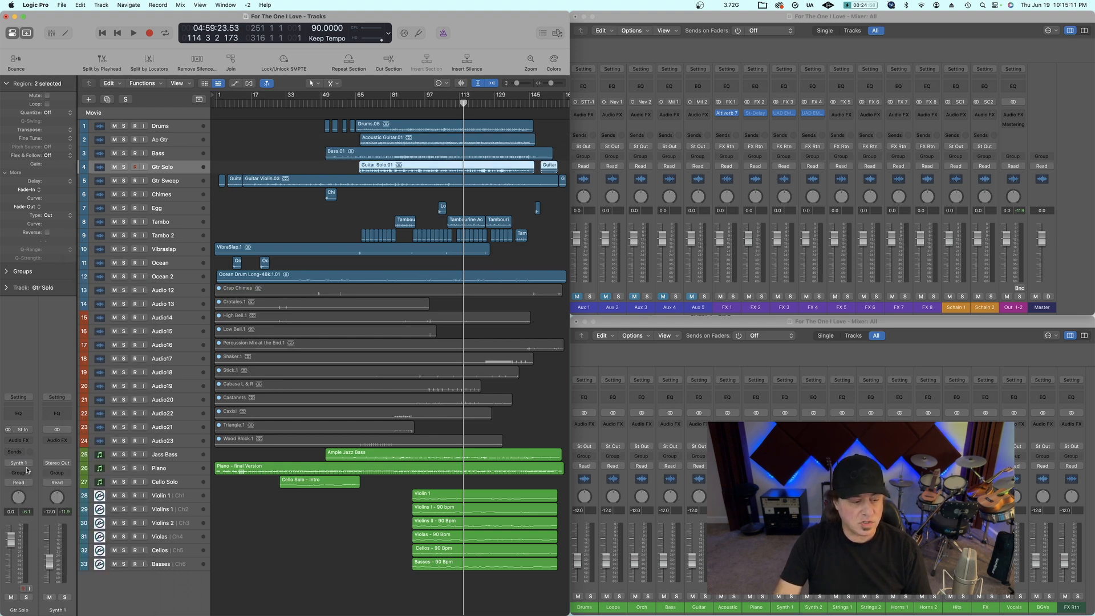
click(20, 465)
Step: Route the outputs of the Chimes, Egg, Tambo, Tambo 2 and Vibraslap tracks together to Bus 3 (Orch)
click(189, 195)
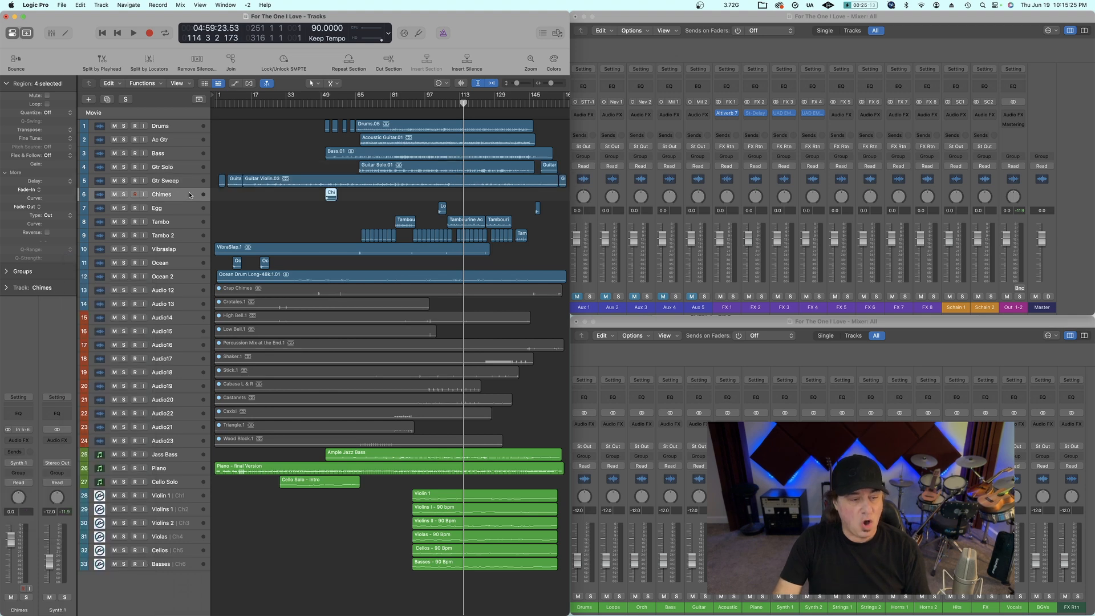
shift+click(182, 251)
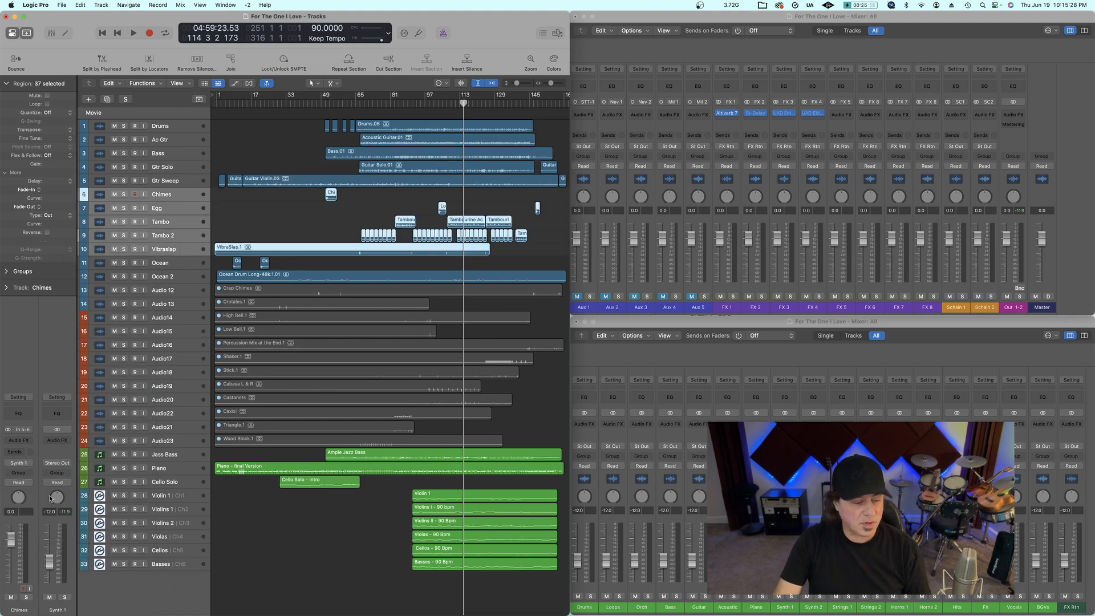
click(22, 465)
mouse_move(34, 500)
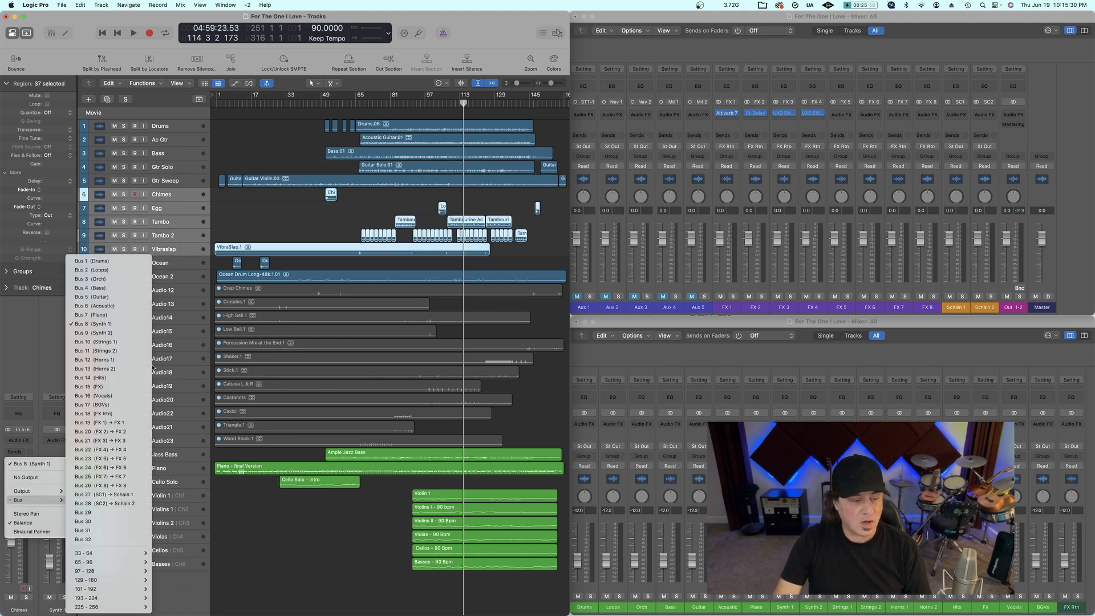
click(146, 279)
Step: Assign a shared output bus to the Ocean and Ocean 2 tracks
click(180, 267)
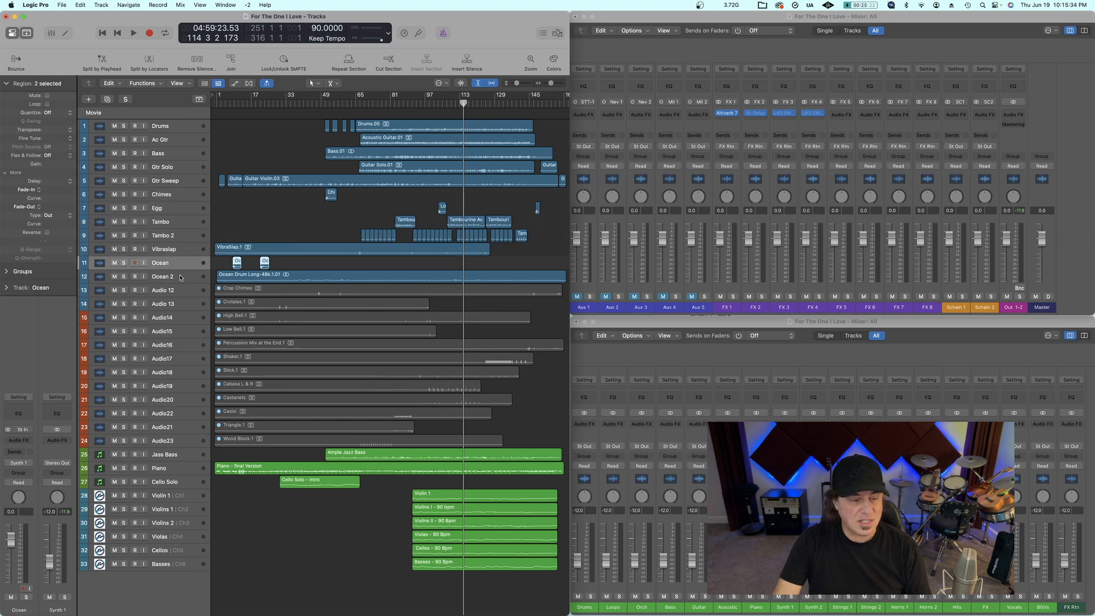
shift+click(179, 277)
click(24, 464)
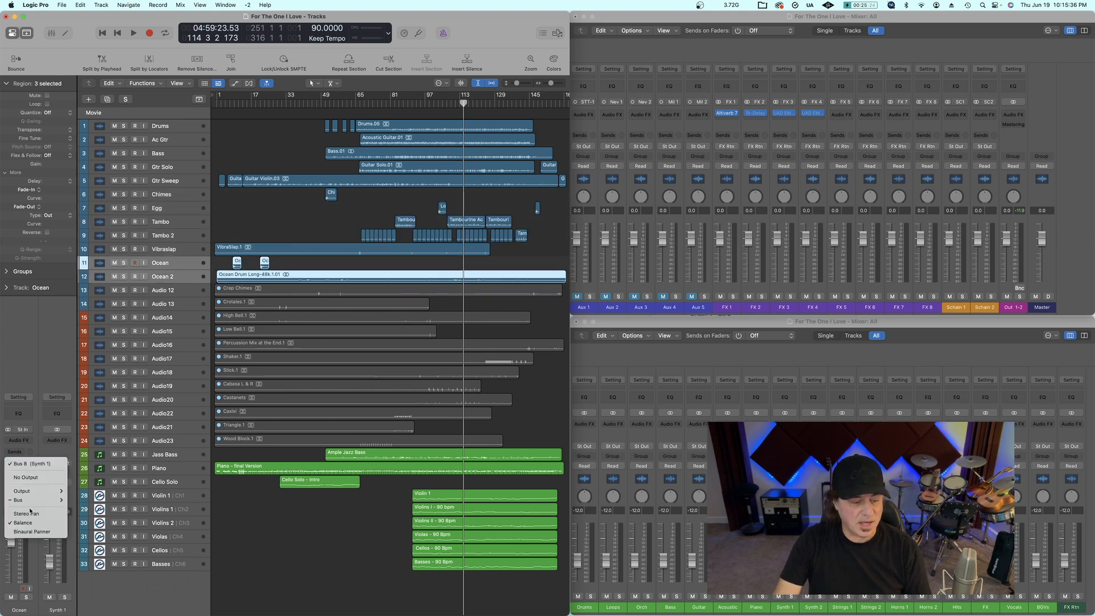
mouse_move(35, 500)
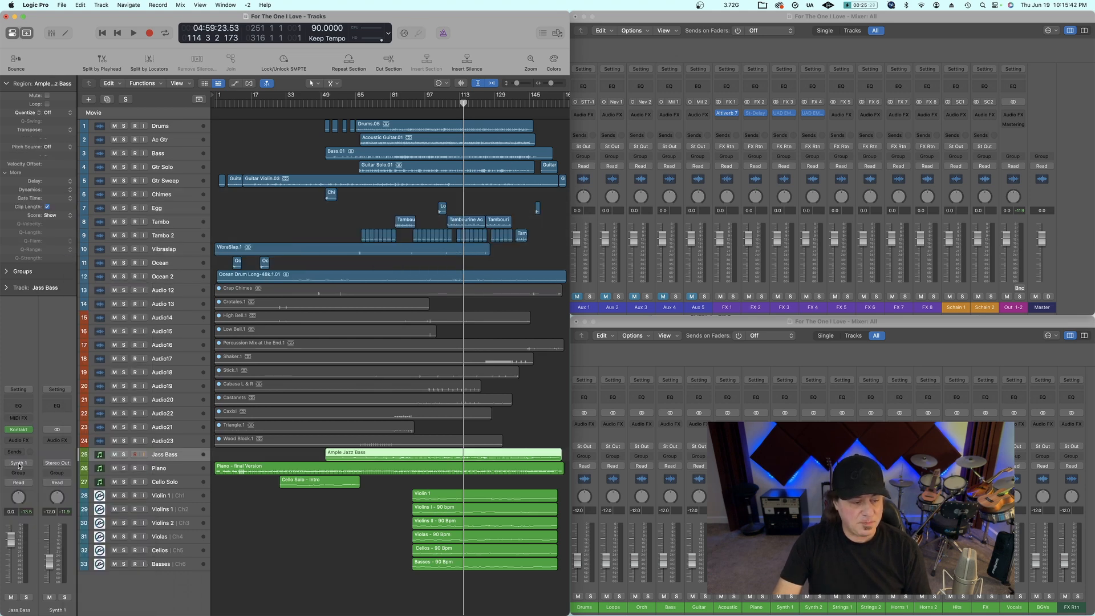
Step: Route the Jass Bass track's output to Bus 9 (Synth 2) and the Piano track's output to Bus 7 (Piano)
click(19, 465)
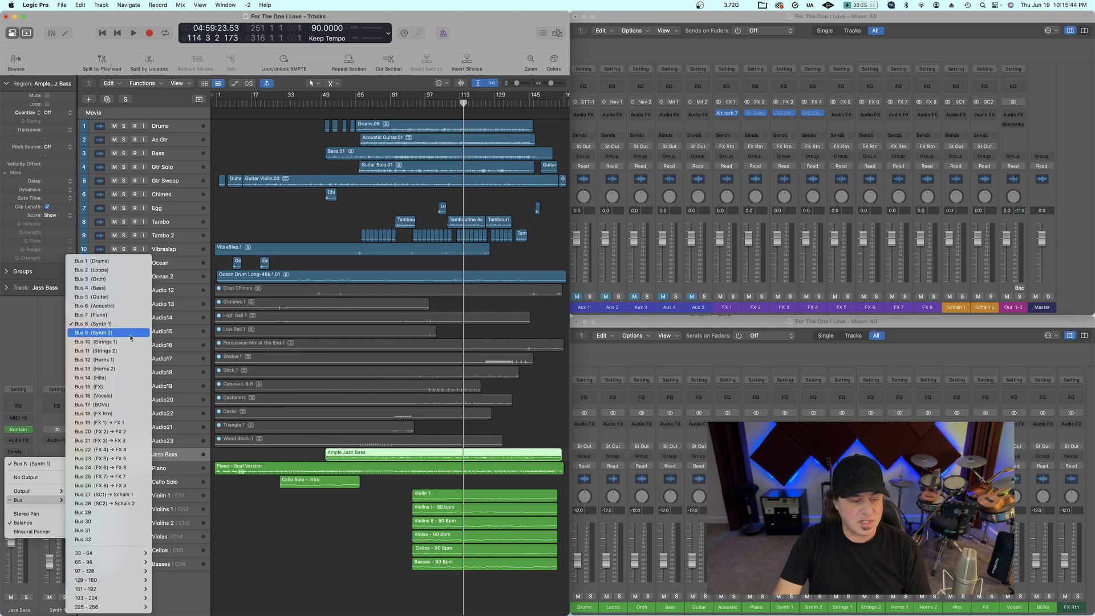
click(128, 333)
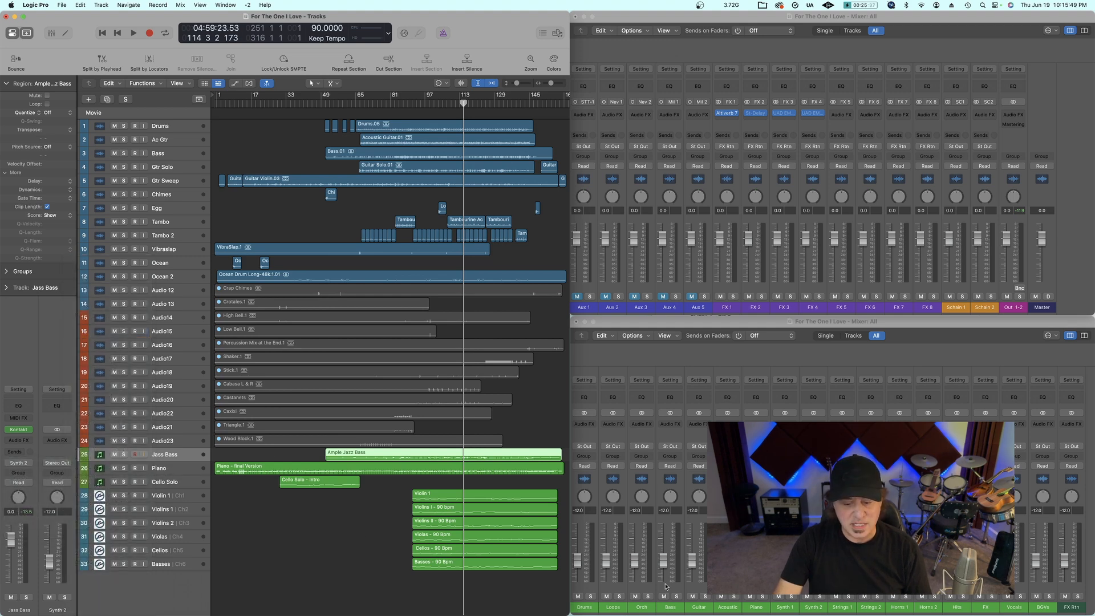
click(171, 470)
click(18, 463)
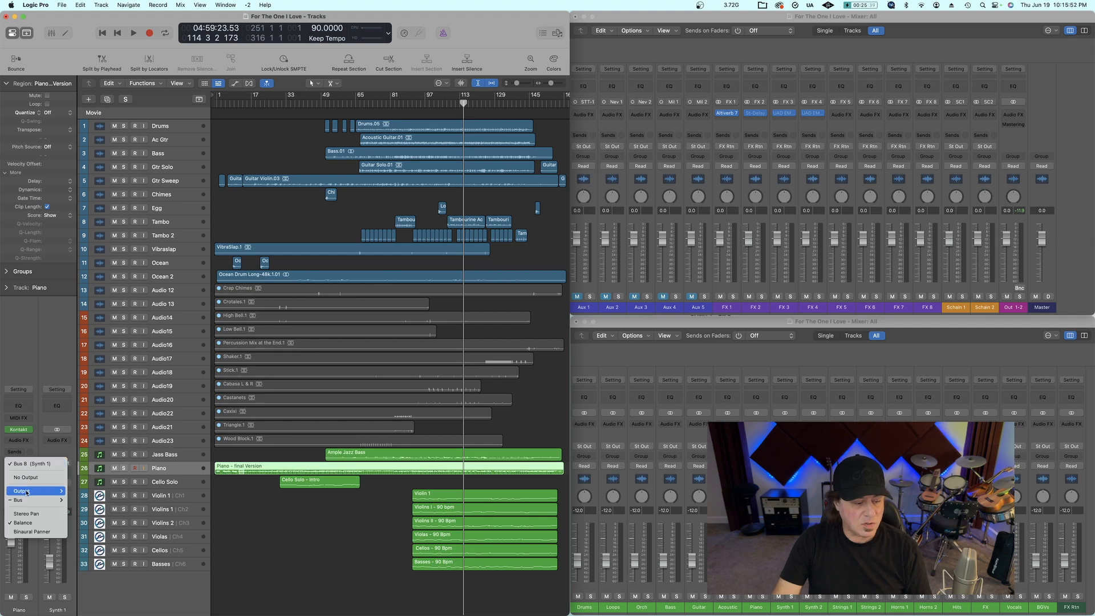
mouse_move(33, 499)
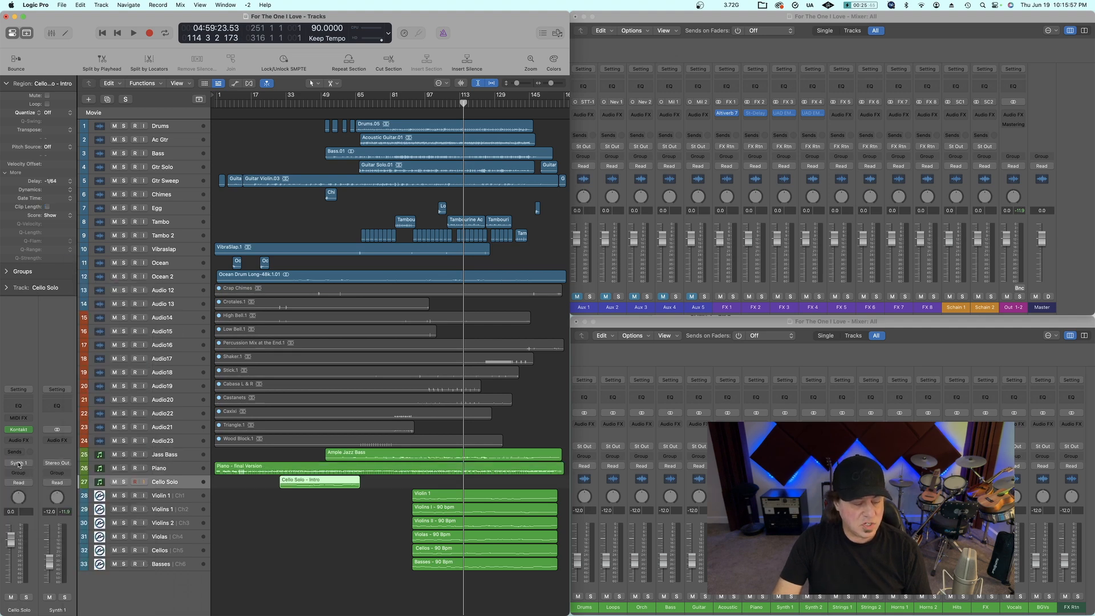
Step: Assign an output bus to the Cello Solo track, and route the Violin 1 through Basses tracks to Bus 10 (Strings 1)
click(19, 463)
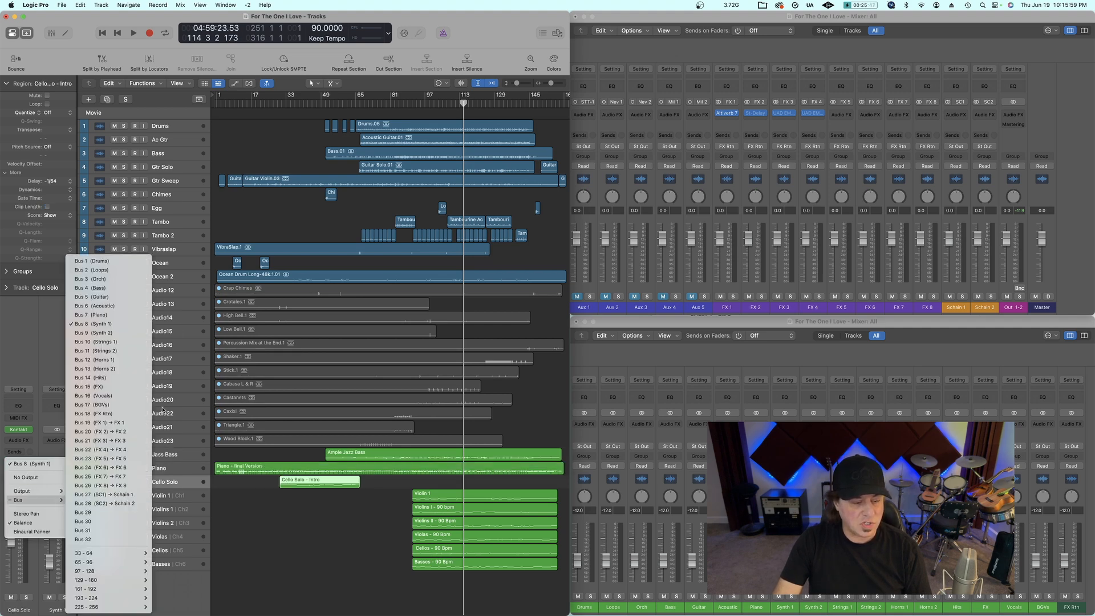
click(190, 500)
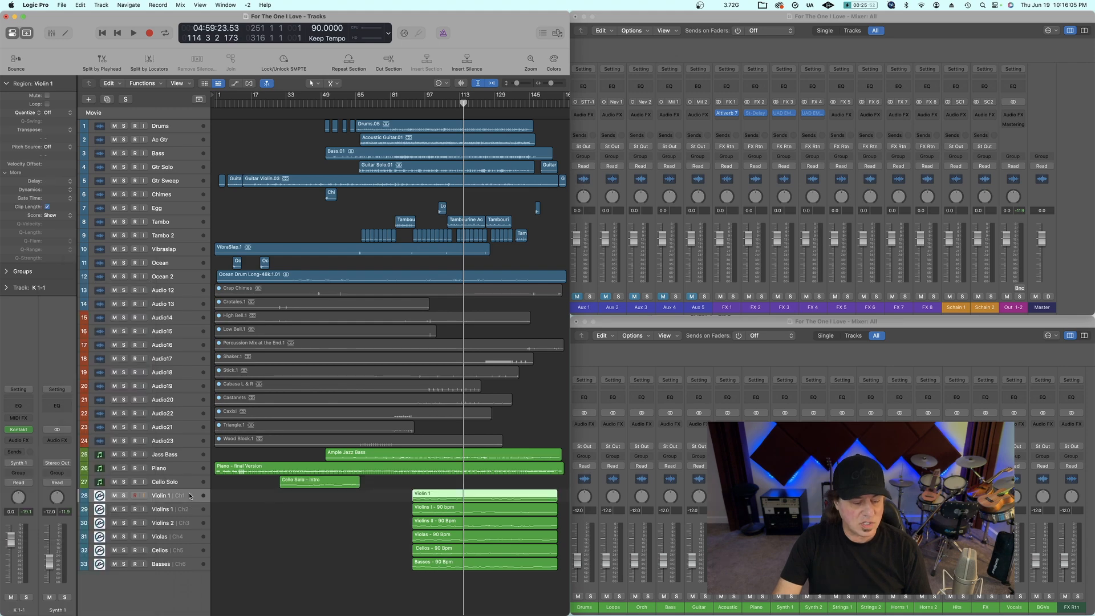
shift+click(179, 569)
click(25, 465)
mouse_move(33, 500)
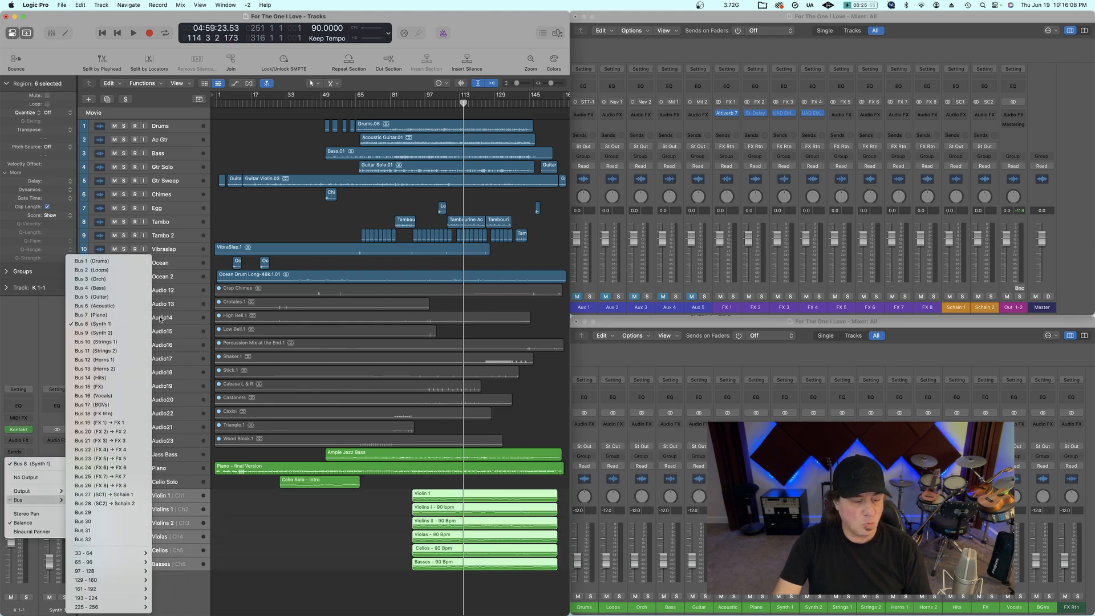
click(102, 344)
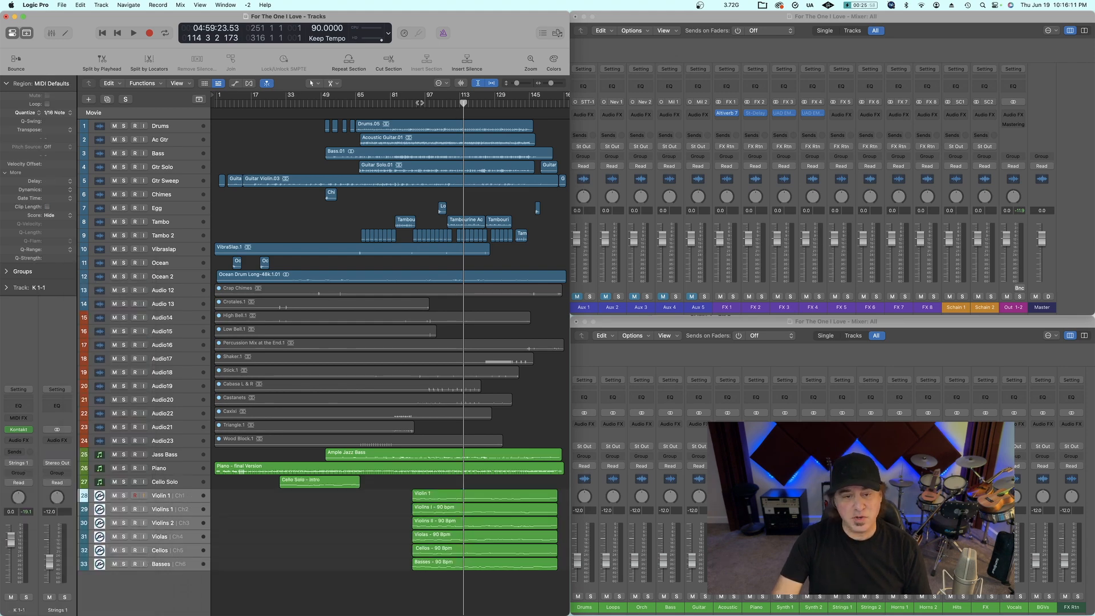
Step: Play back the song from bar 95 and check the signal levels on the mixer buses
click(421, 103)
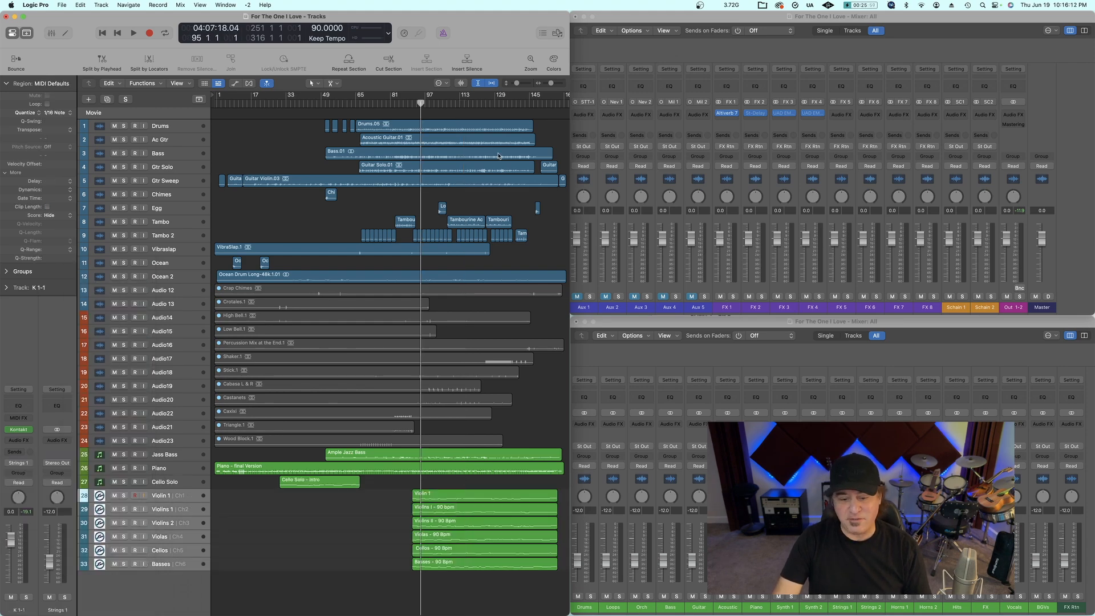
key(space)
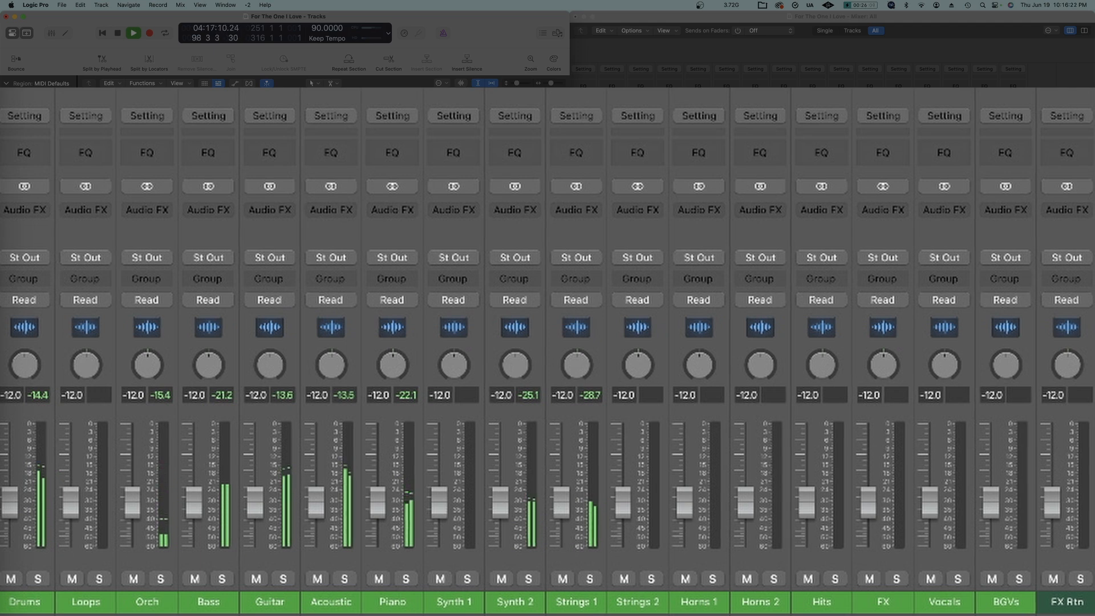
key(space)
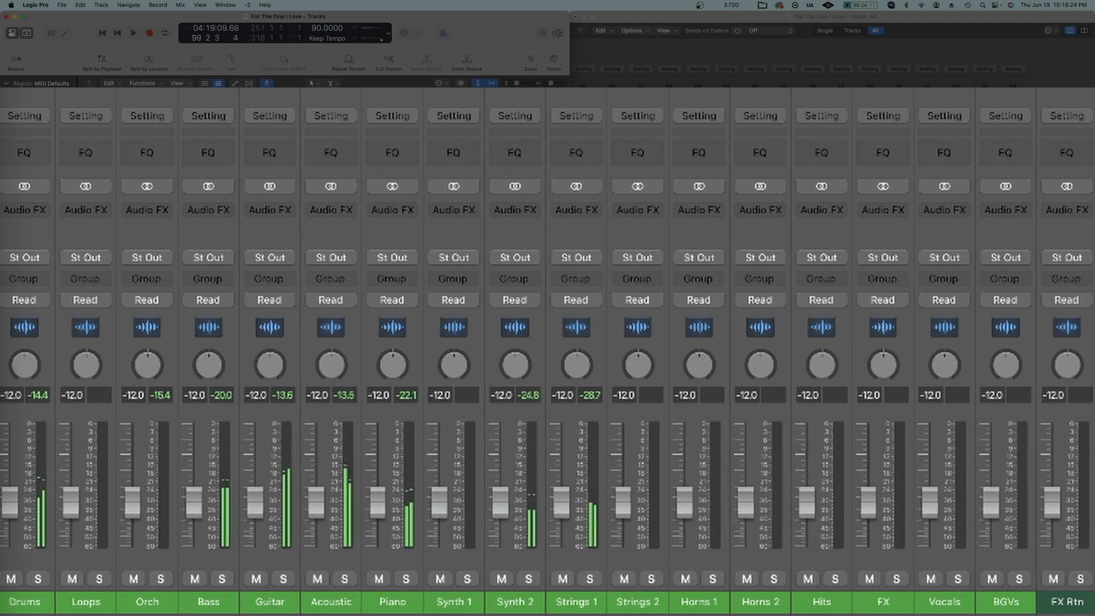